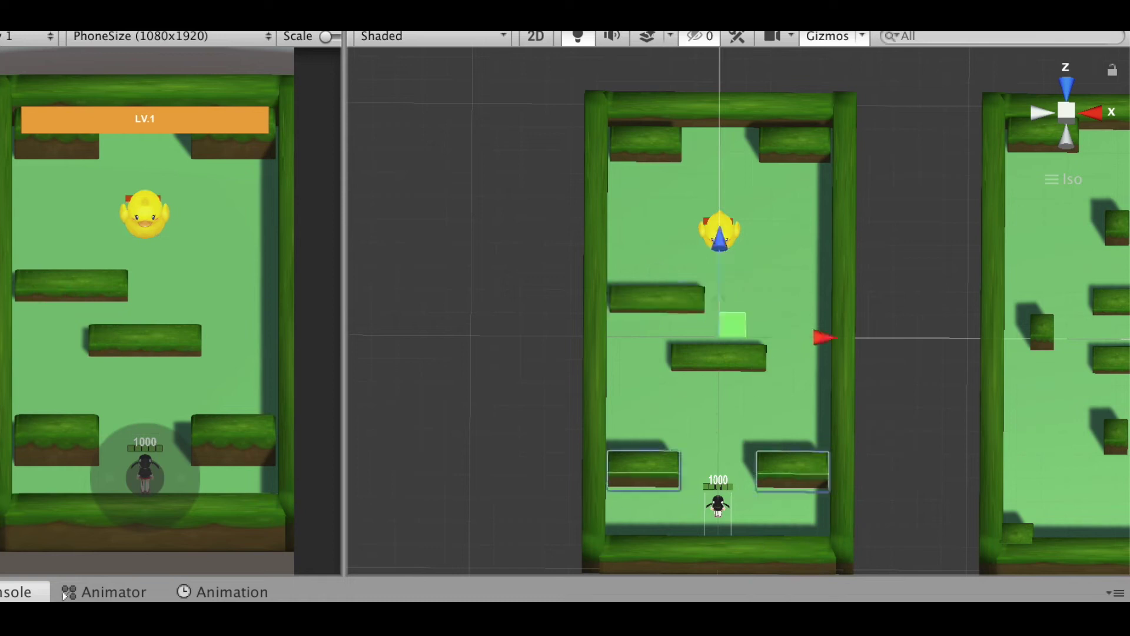
Orbit the Scene view over the rooms and search Add Component for Nav Mesh ('na')
mouse_move(700, 306)
alt+mouse_down()
mouse_move(808, 467)
mouse_move(751, 383)
alt+mouse_up()
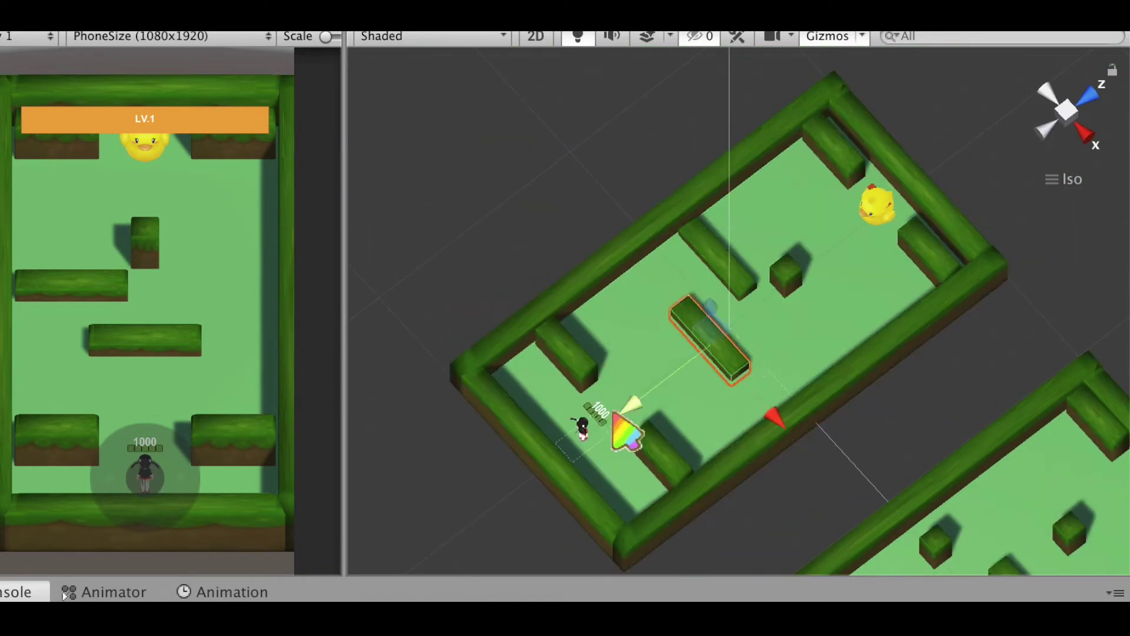
alt+drag(706, 257, 535, 459)
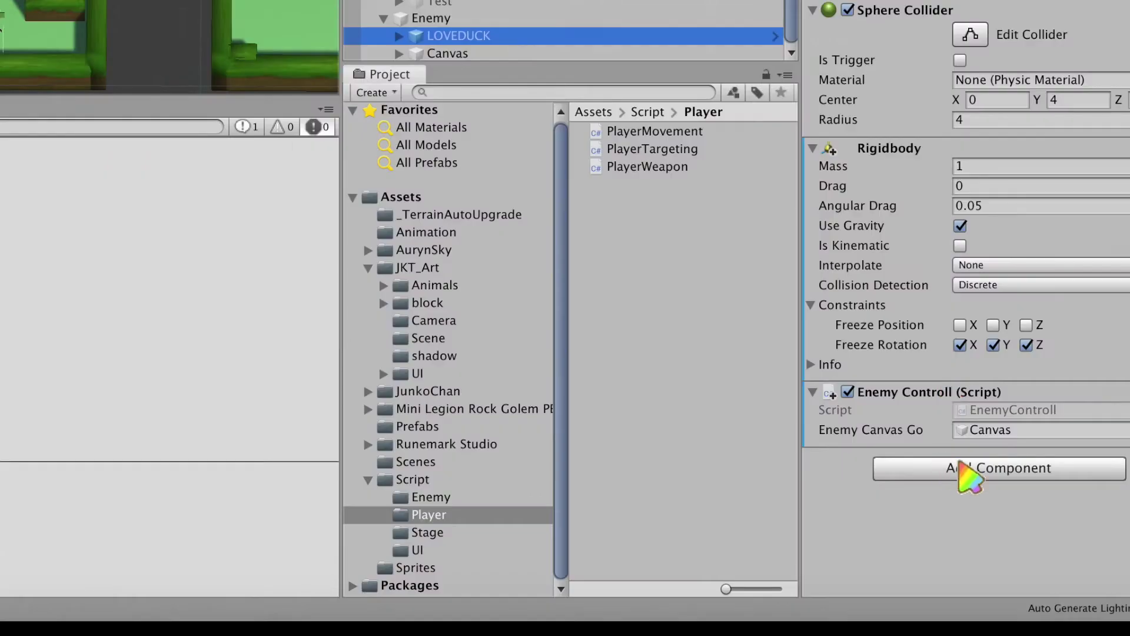
click(966, 469)
key(BackSpace)
text(ㅜㅁ)
key(BackSpace)
key(BackSpace)
text(na)
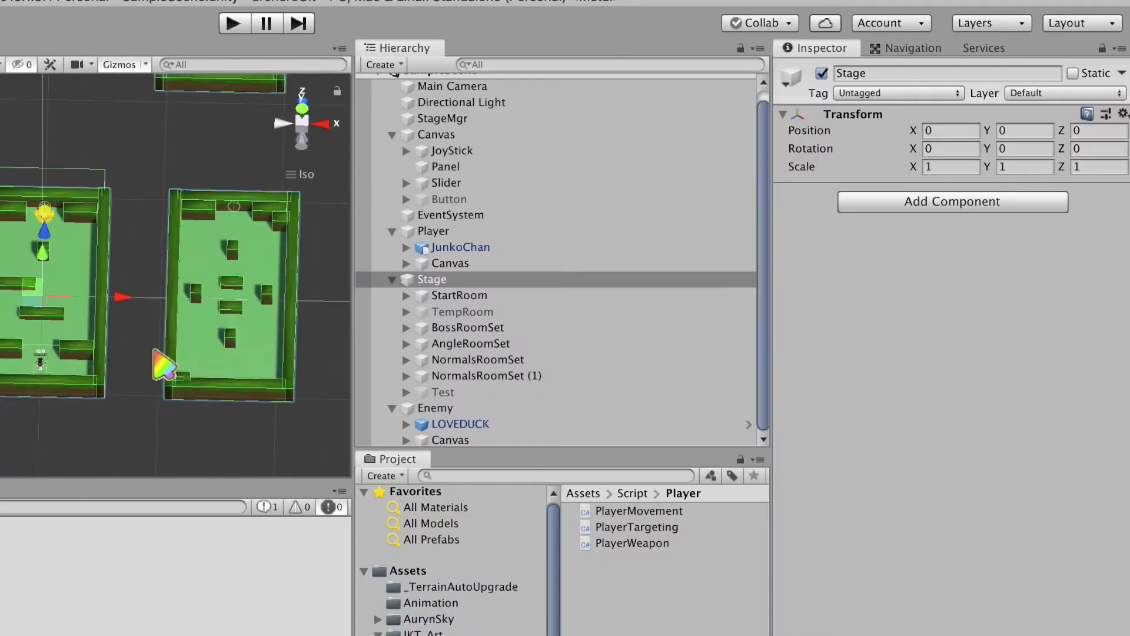
scroll(171, 353, up, 3)
scroll(188, 348, up, 4)
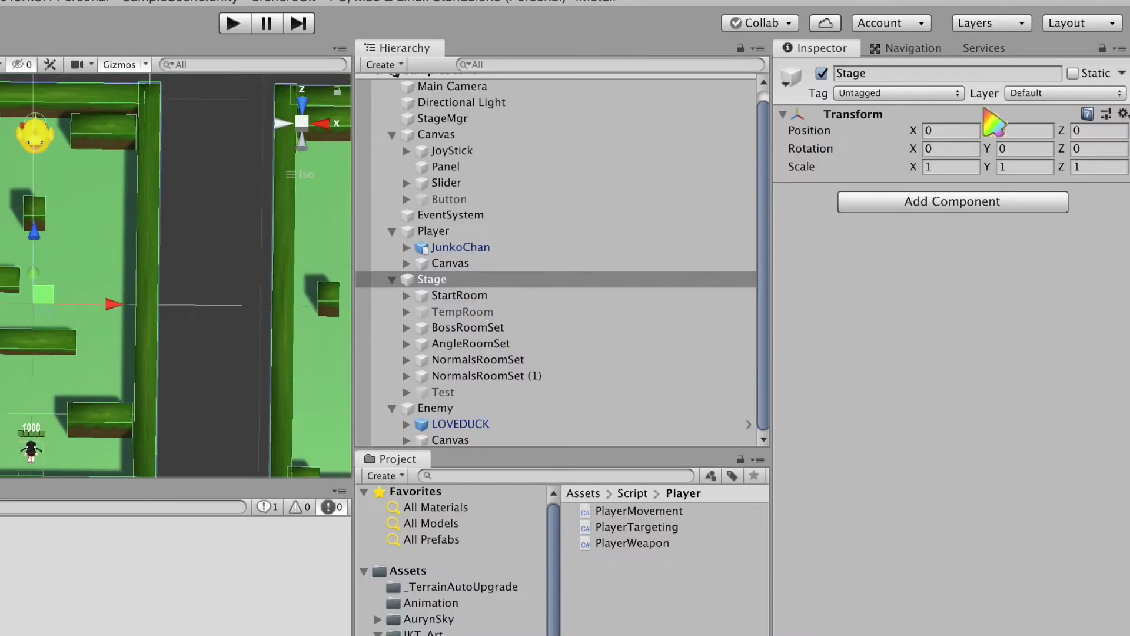
Mark Stage as Navigation Static, including all its children
click(1121, 73)
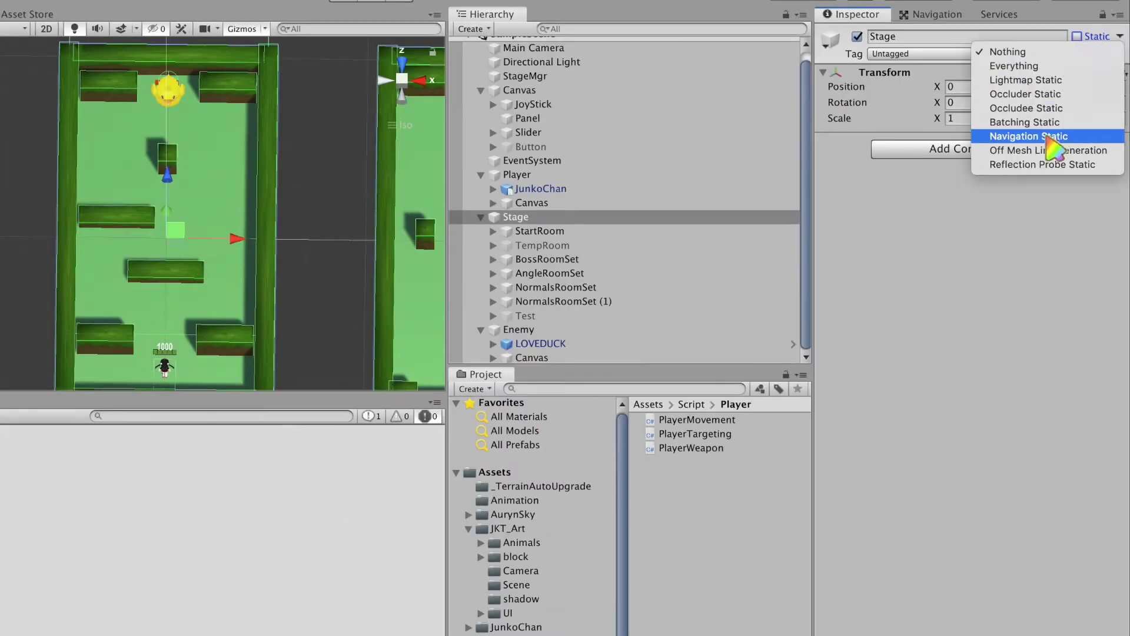
click(1046, 136)
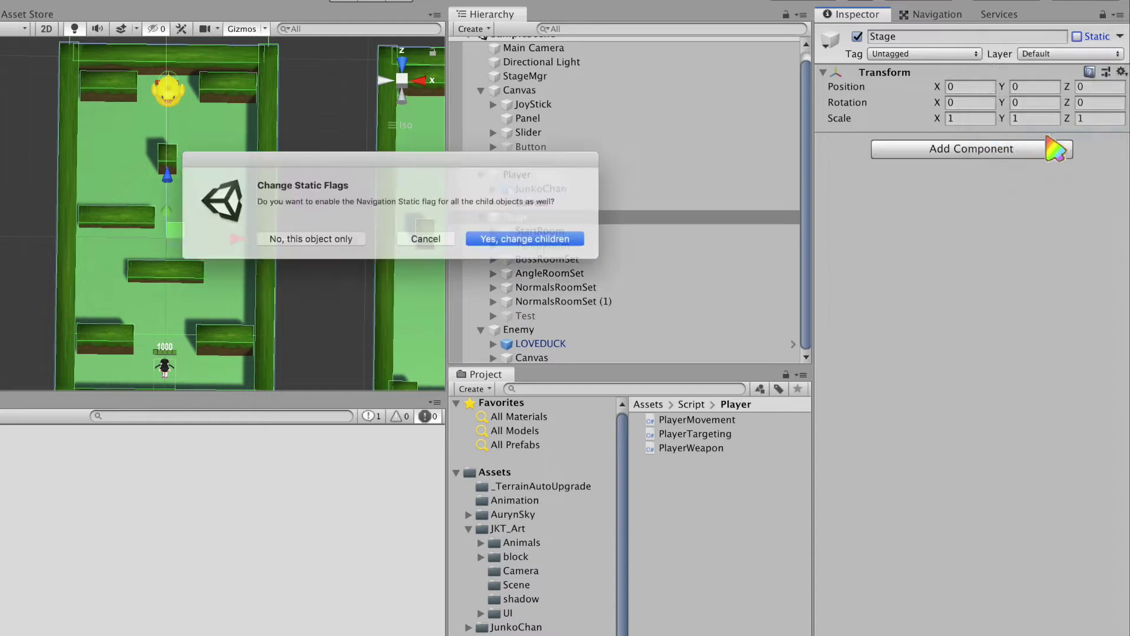
click(562, 248)
Bake the NavMesh, trying wider agent radii before settling on 0.25
click(936, 15)
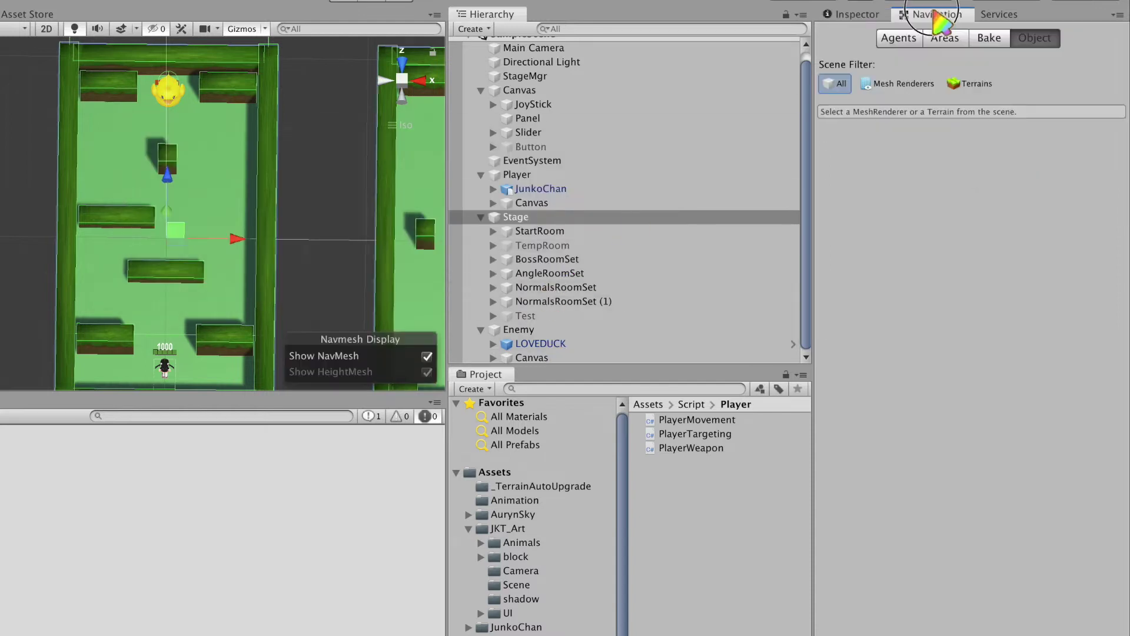
click(989, 38)
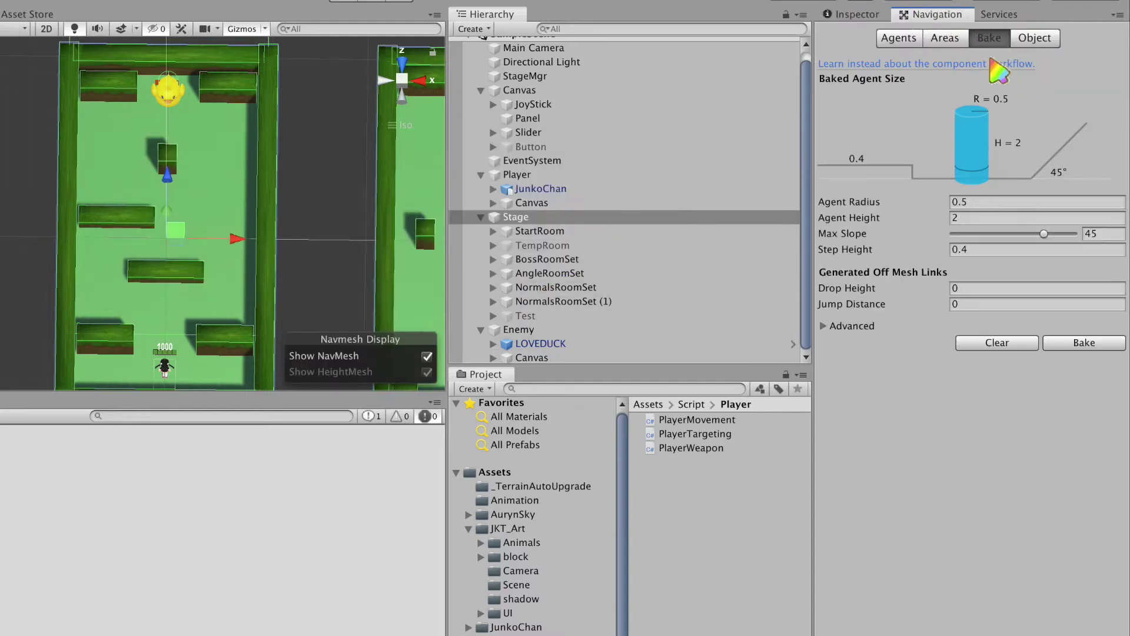
click(1090, 348)
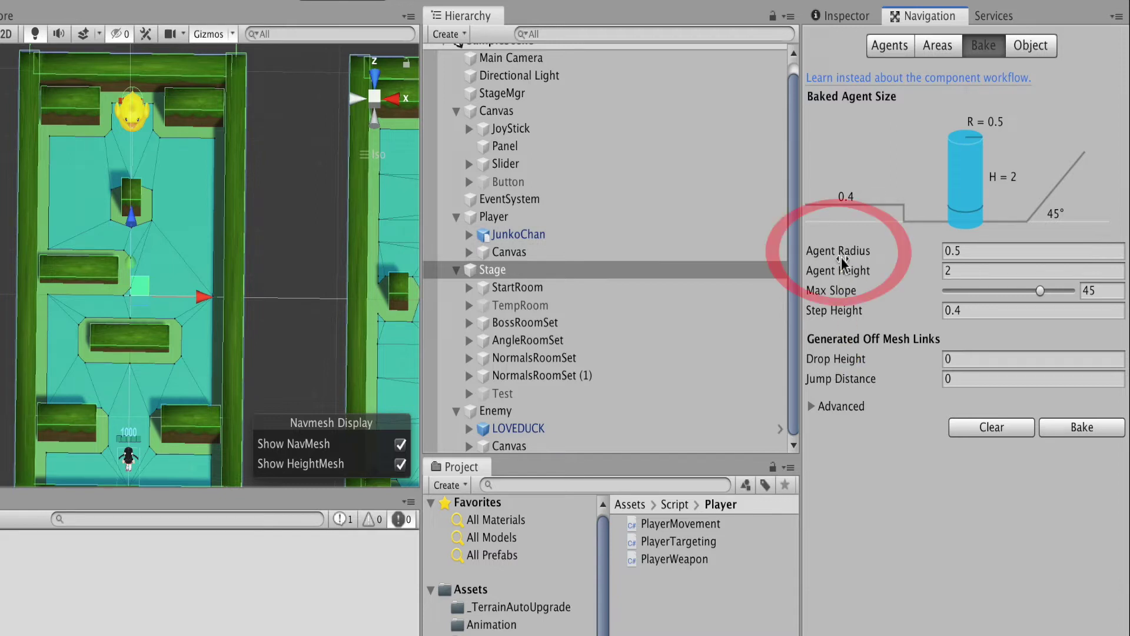
drag(853, 255, 883, 258)
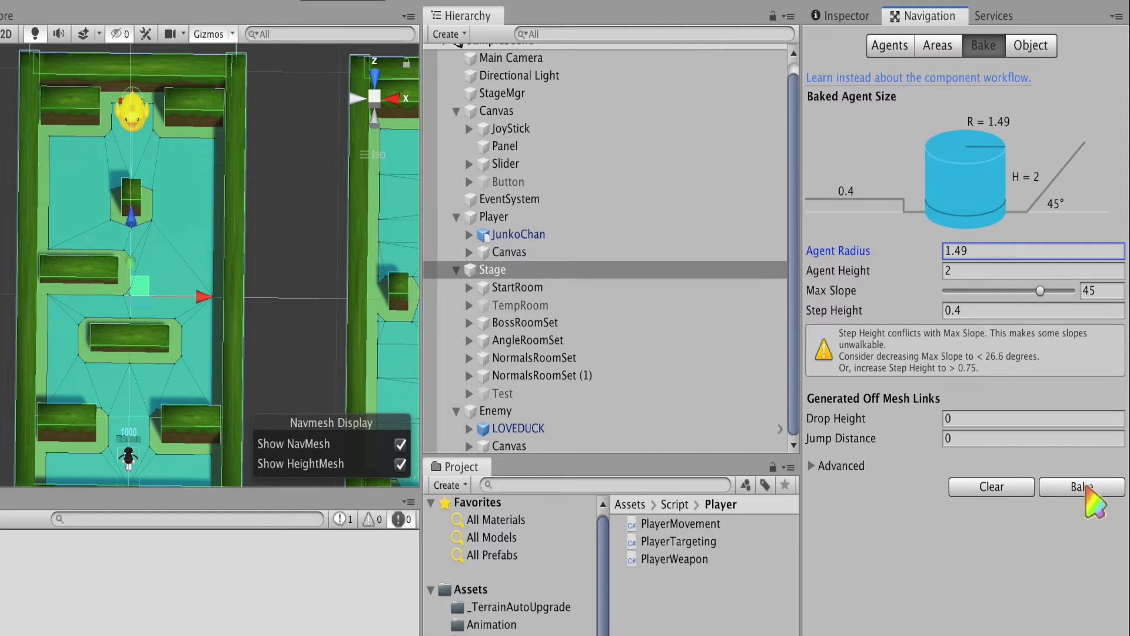
click(1086, 486)
drag(882, 259, 947, 260)
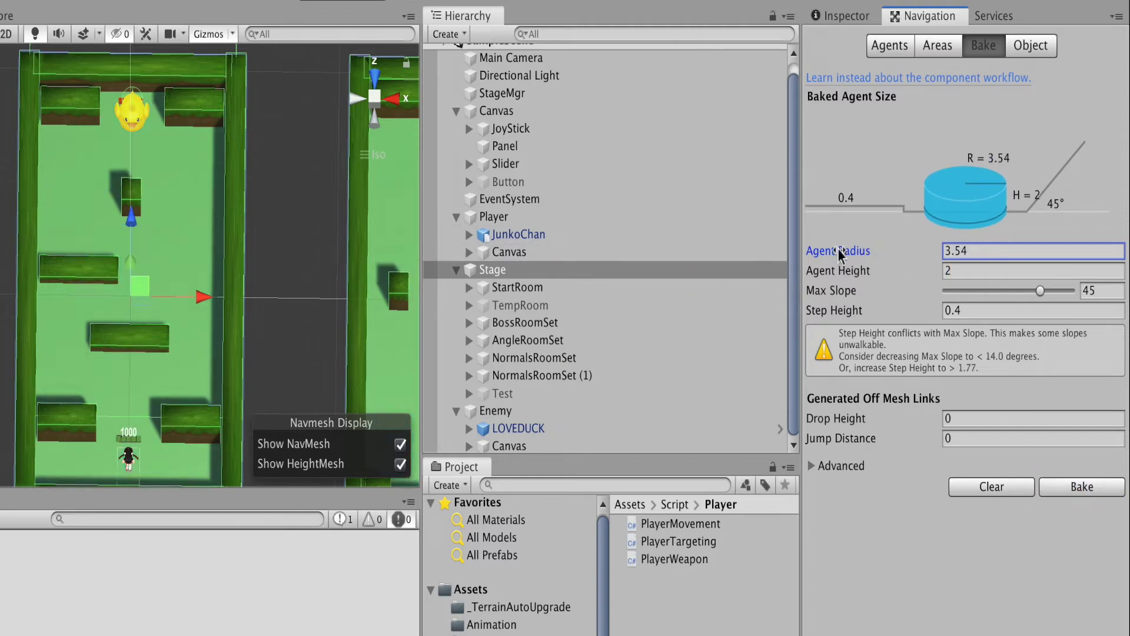
mouse_move(859, 257)
mouse_down()
mouse_move(789, 251)
mouse_move(777, 265)
mouse_move(1027, 366)
mouse_up()
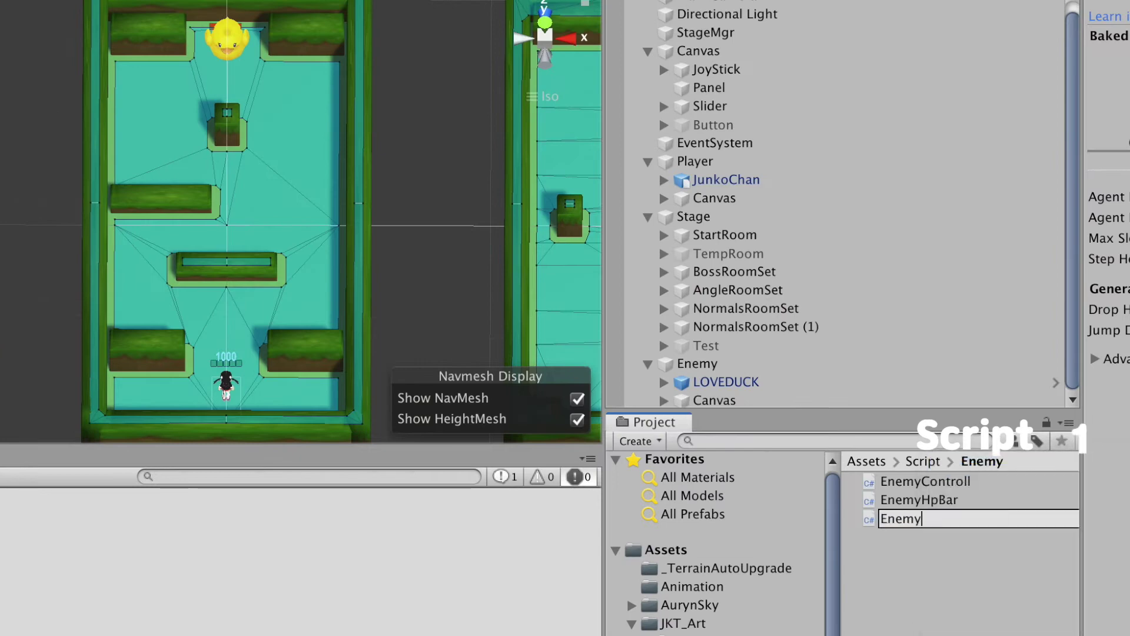
Name the script EnemyDuck, call nvAgent.SetDestination, declare a public GameObject Player, and unpack LOVEDUCK
text(Duck)
key(Return)
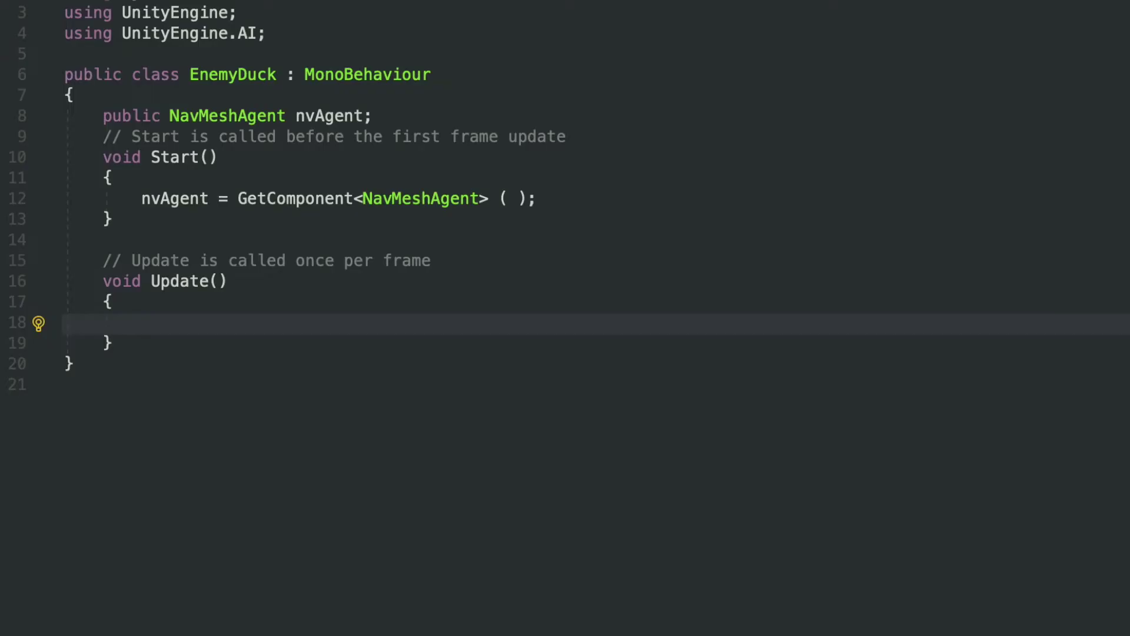
text(nvAgent.Set)
key(Return)
click(76, 94)
key(Return)
text(public GameObject Pl)
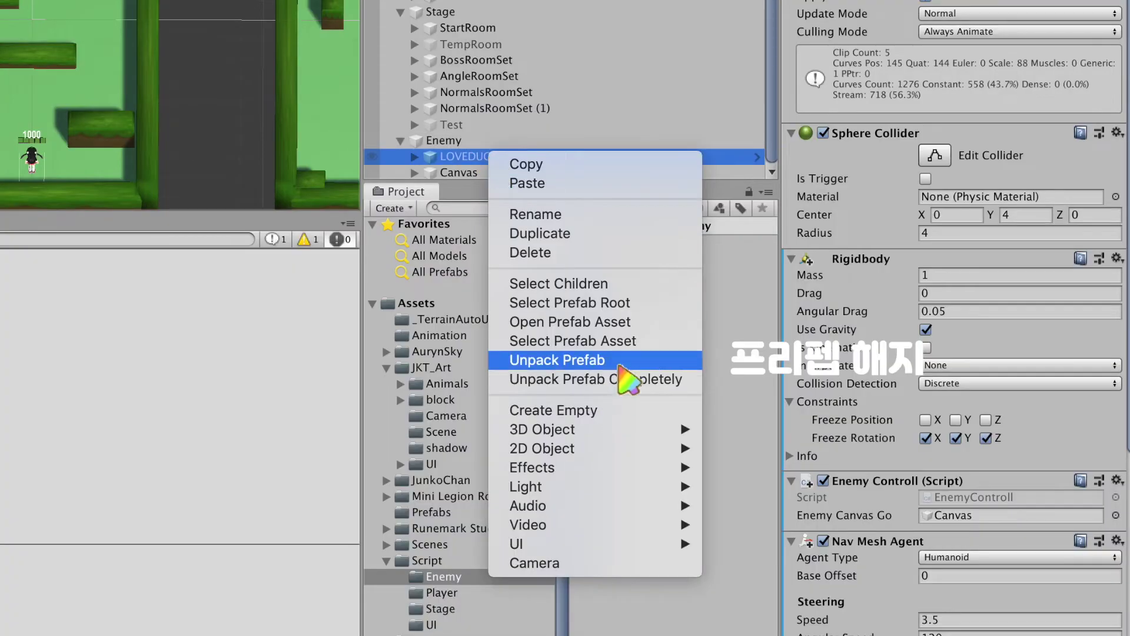
click(642, 361)
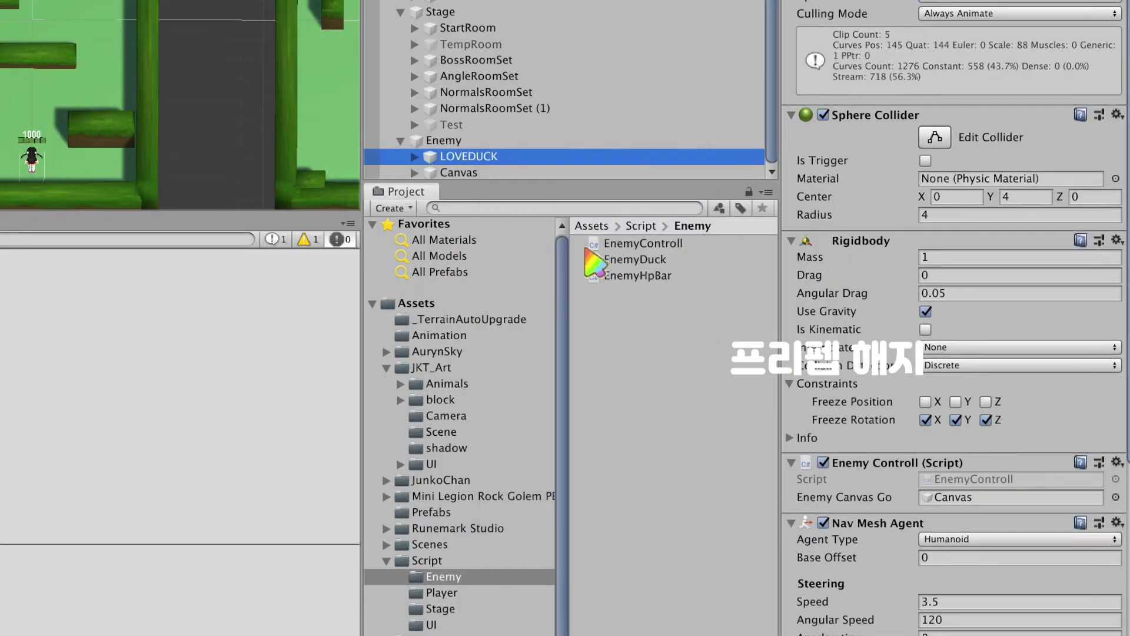
Attach EnemyDuck to LOVEDUCK with JunkoChan as Player, LOVEDUCK as Nv Agent, and stopping distance 2
drag(646, 263, 912, 472)
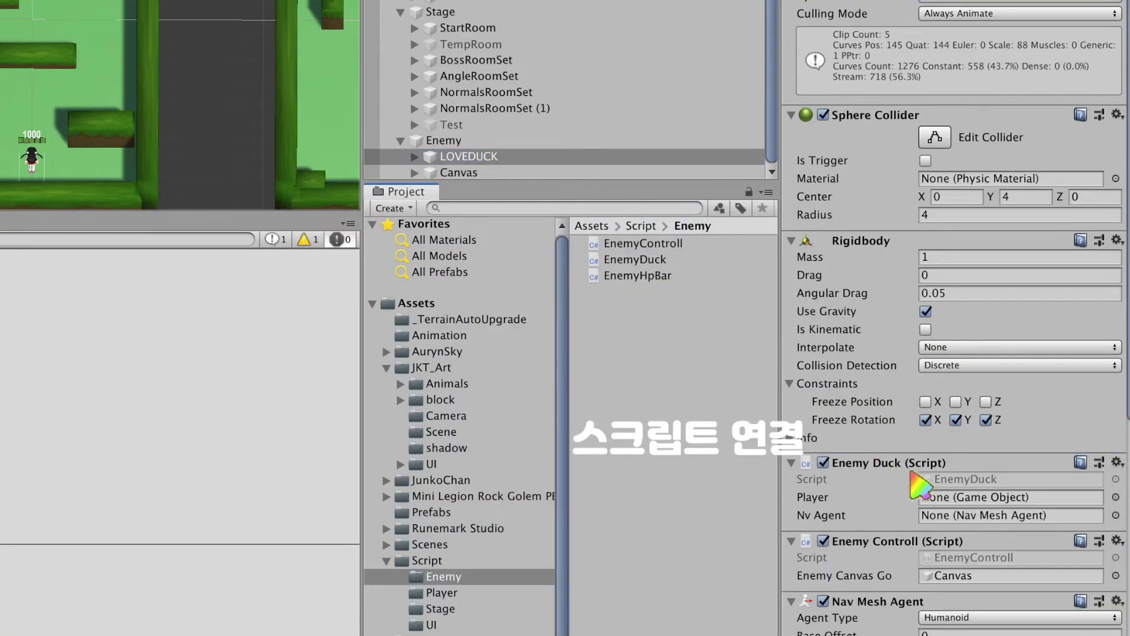
scroll(962, 518, down, 5)
drag(599, 131, 964, 180)
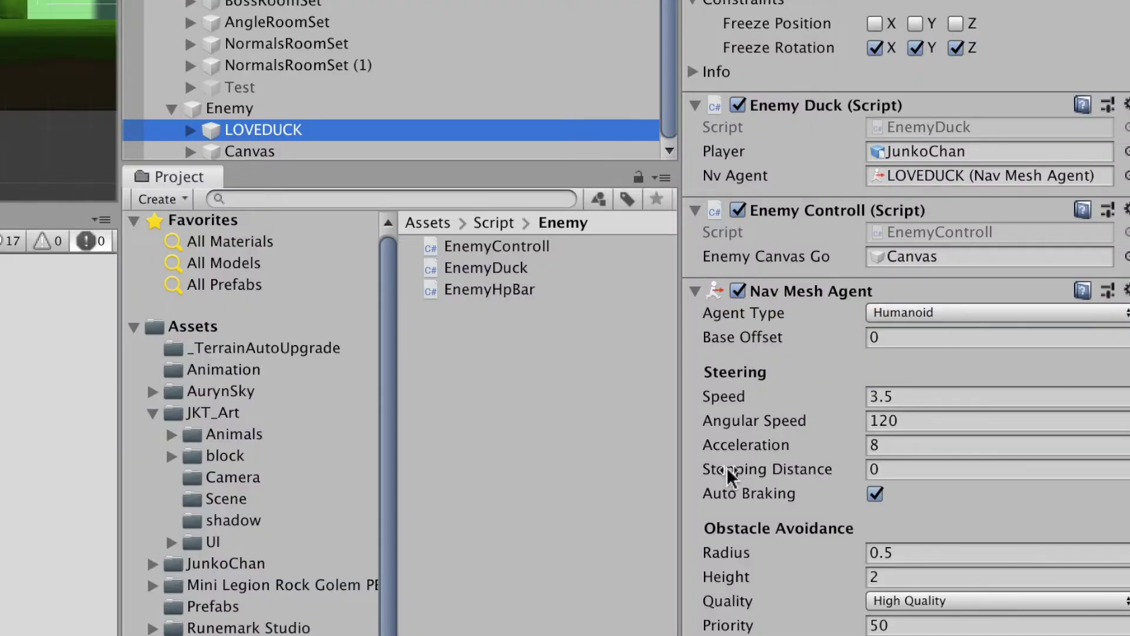
click(883, 471)
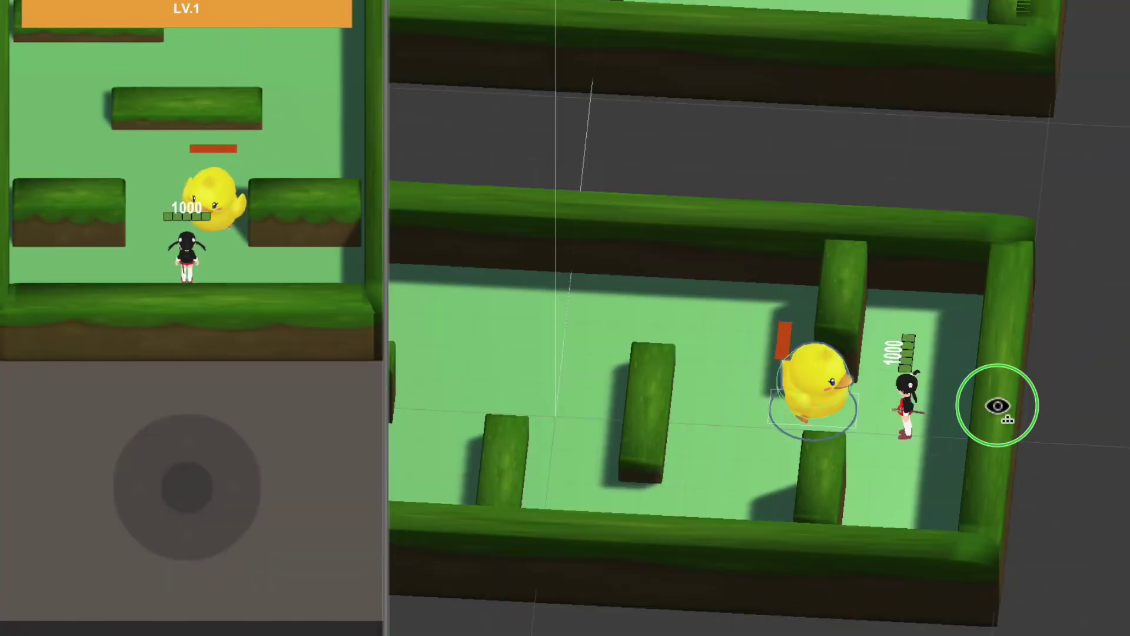
alt+drag(888, 242, 585, 412)
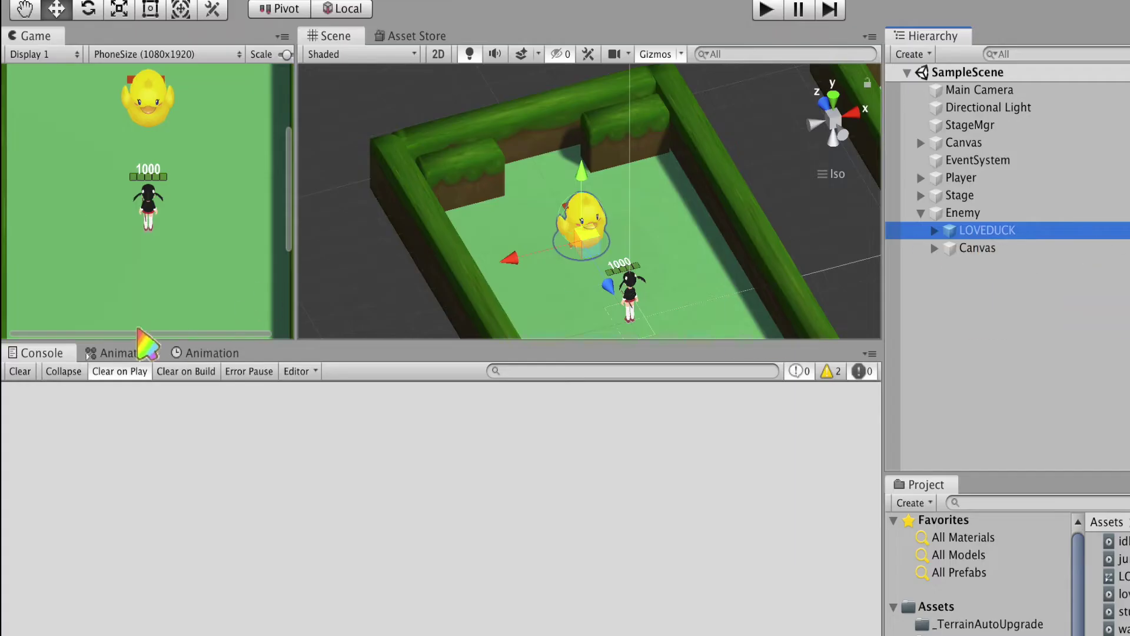
Rename the duck's idle animator parameter to Idle
click(123, 353)
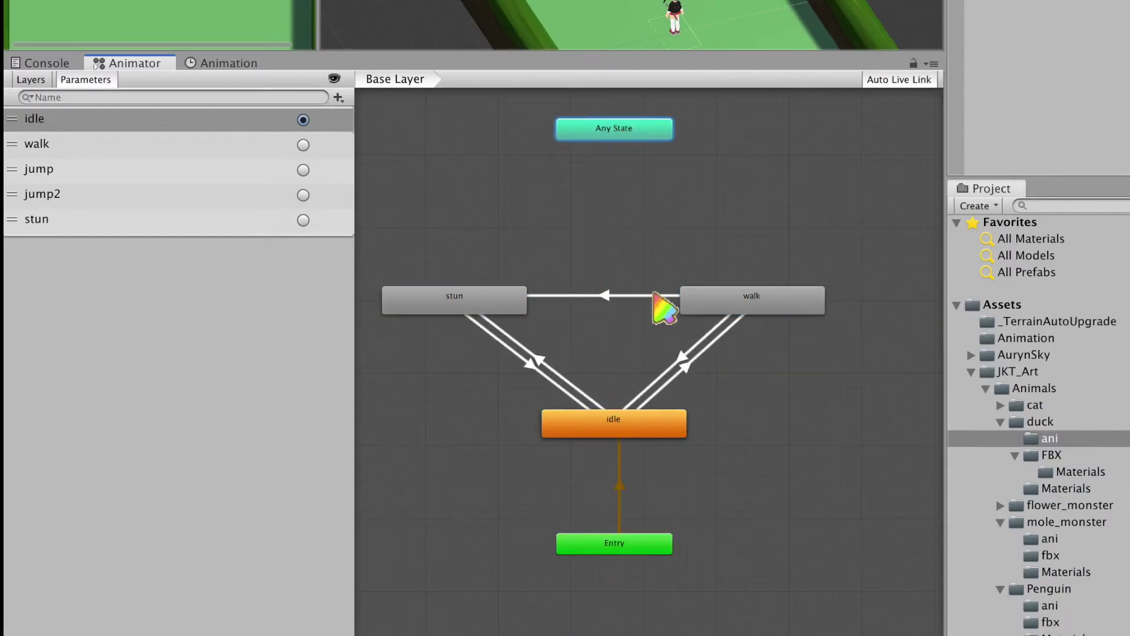
click(147, 121)
double_click(147, 121)
text(Idle)
click(120, 142)
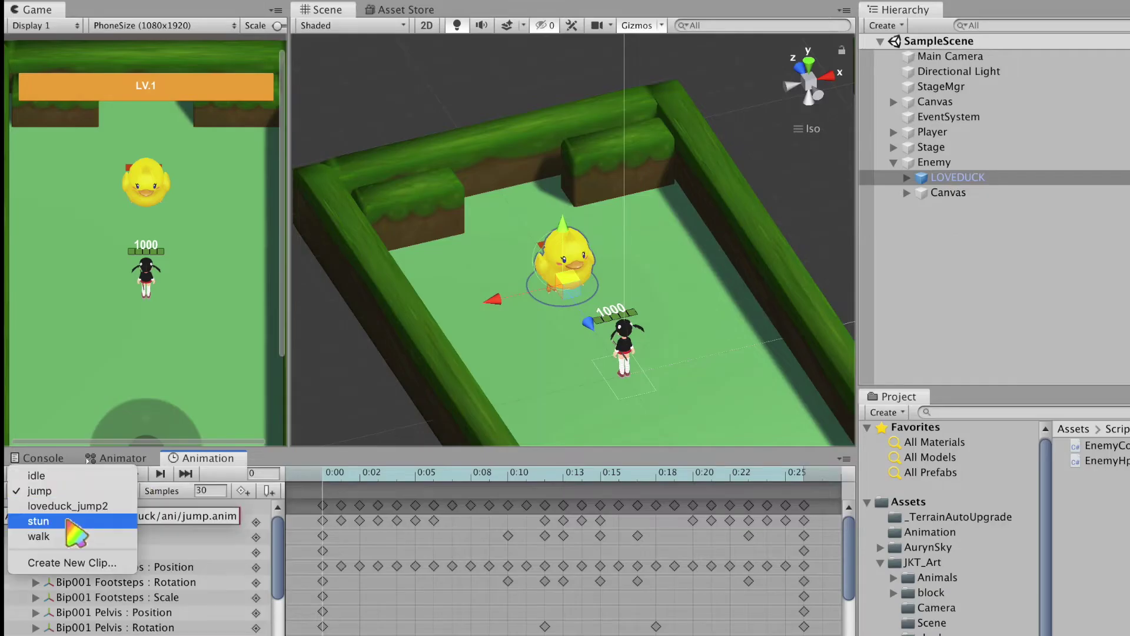
Preview the stun and jump animation clips, then run the player in play mode
click(66, 521)
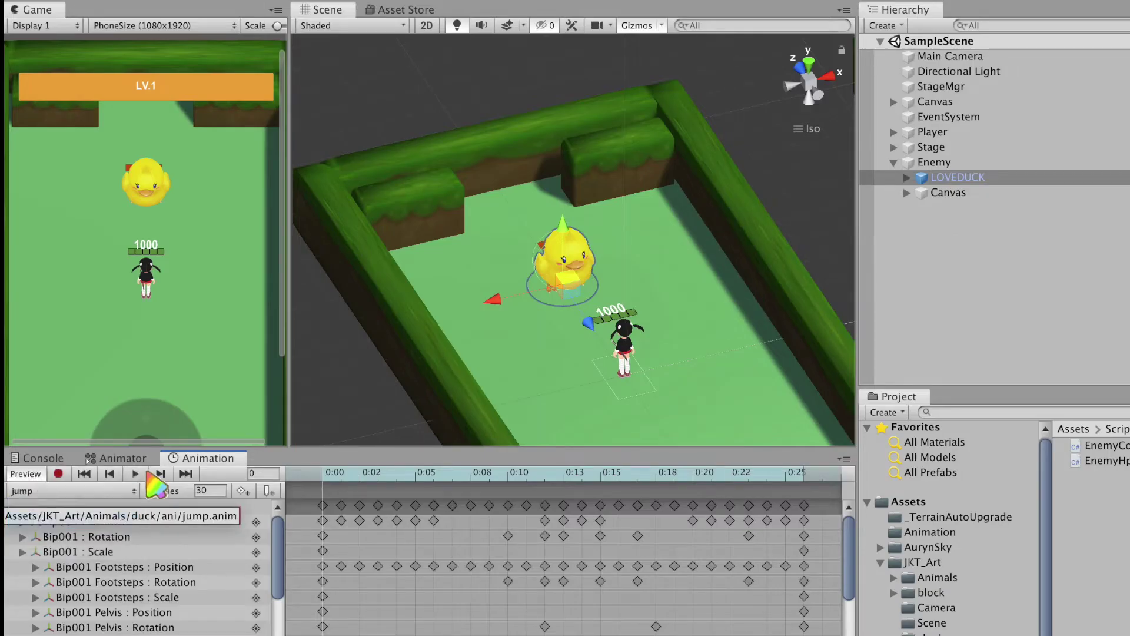
click(136, 474)
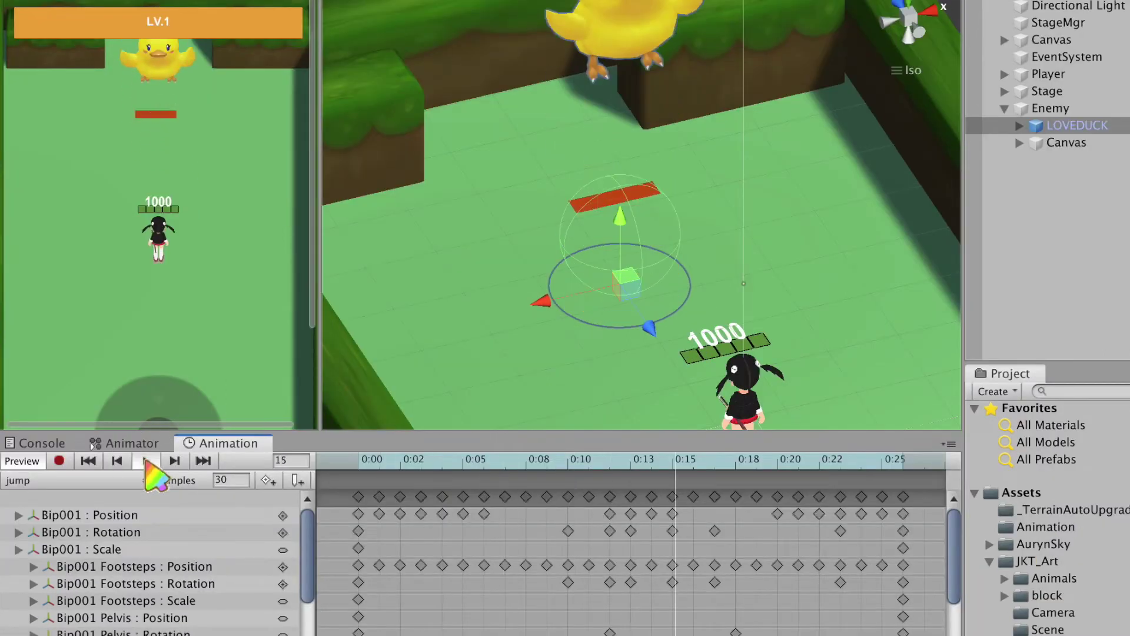
click(147, 461)
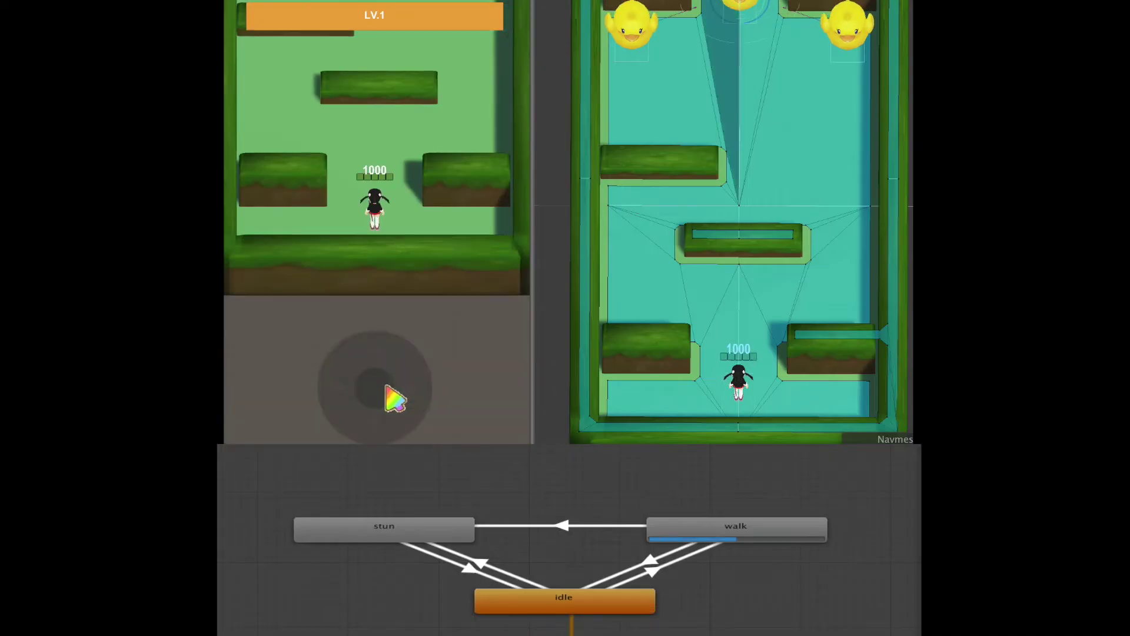
mouse_move(394, 396)
mouse_down()
mouse_move(399, 357)
mouse_move(398, 387)
mouse_up()
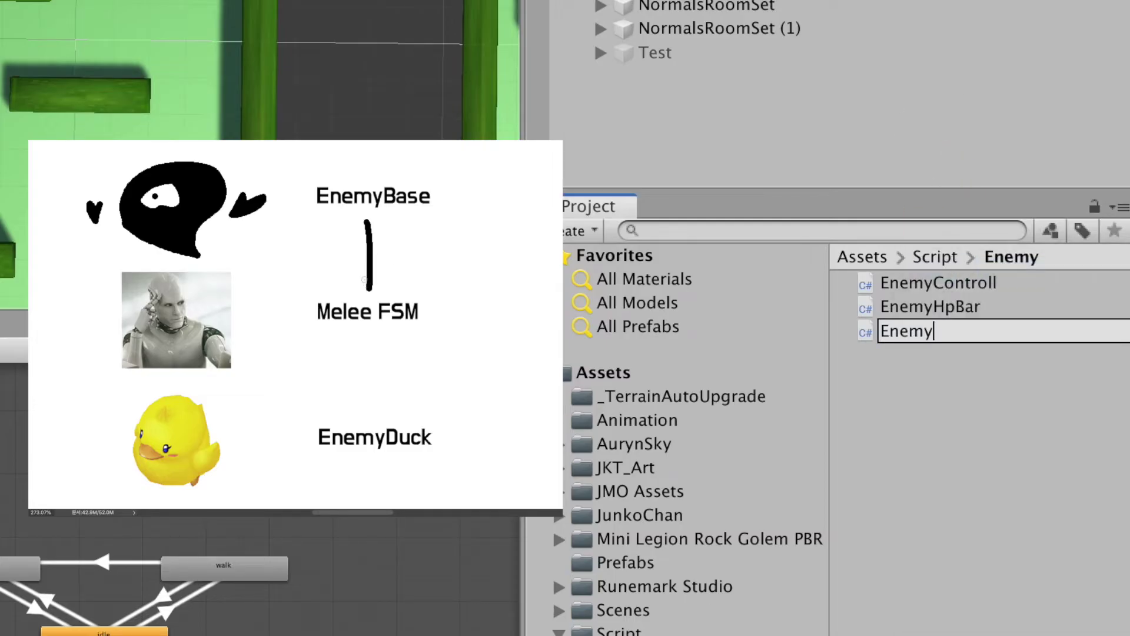
Create the EnemyMeleeFSM and EnemyBase C# scripts in the Enemy folder
key(Return)
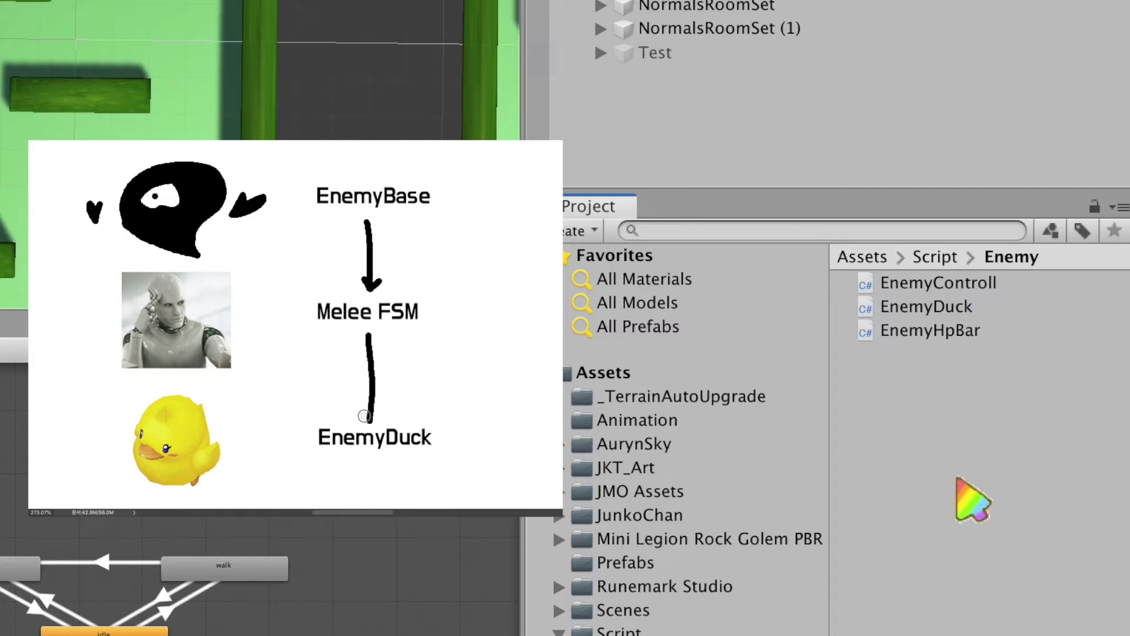
right_click(975, 494)
text(EnemyMeleeFSM)
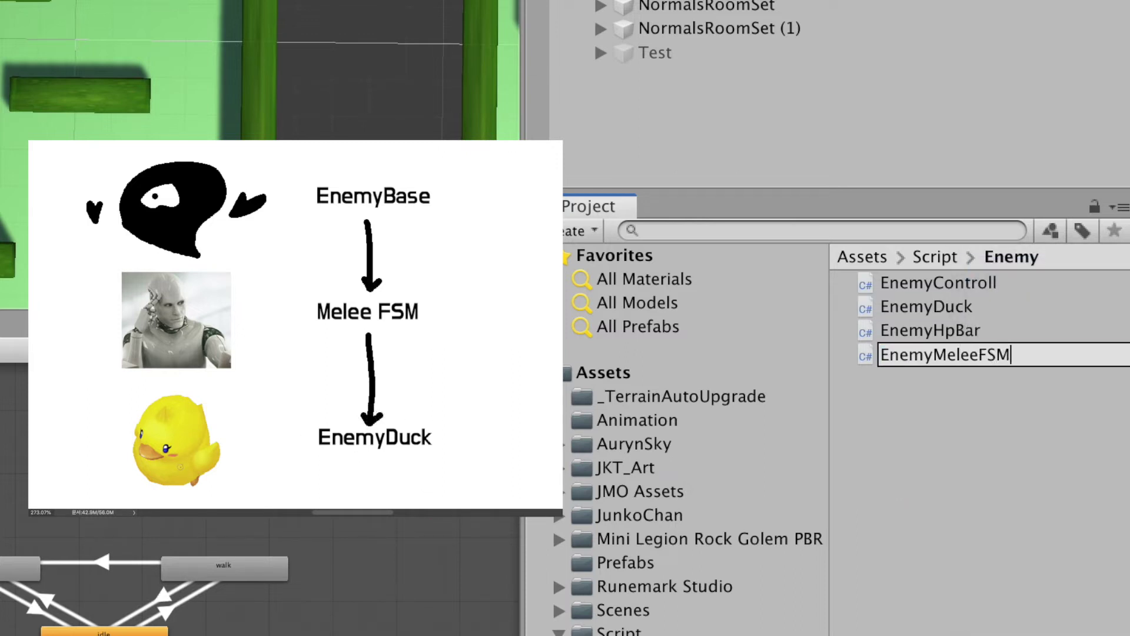
right_click(980, 250)
click(895, 289)
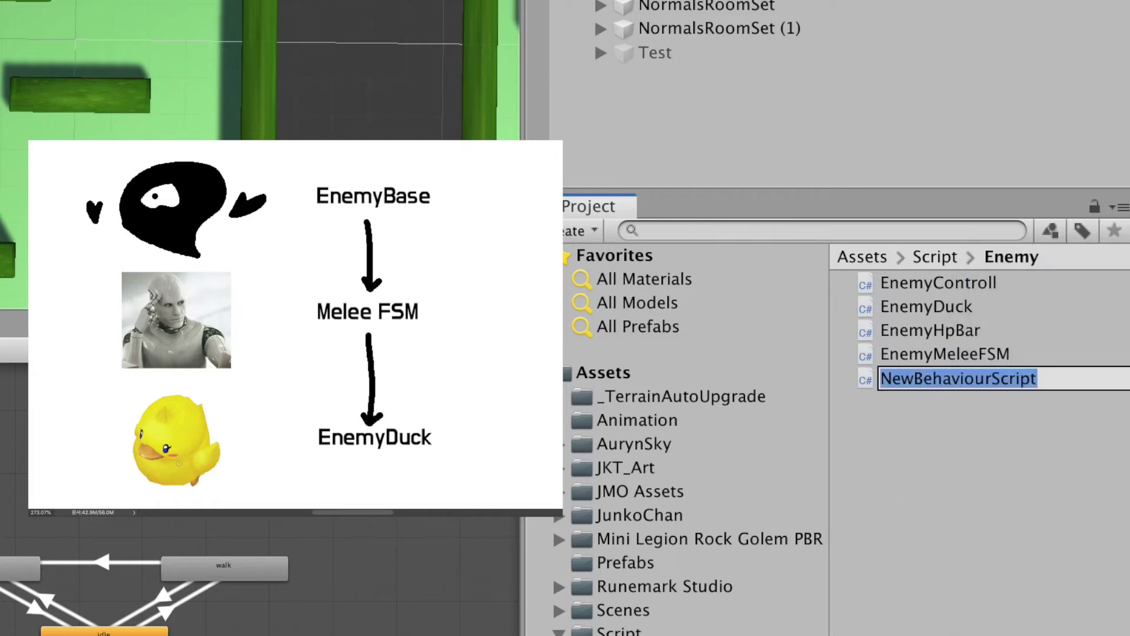
text(emyBas)
key(Return)
Move Enemy under StartRoom and give MeleeAtk a trigger Sphere Collider tagged MeleeAtk
drag(379, 444, 448, 219)
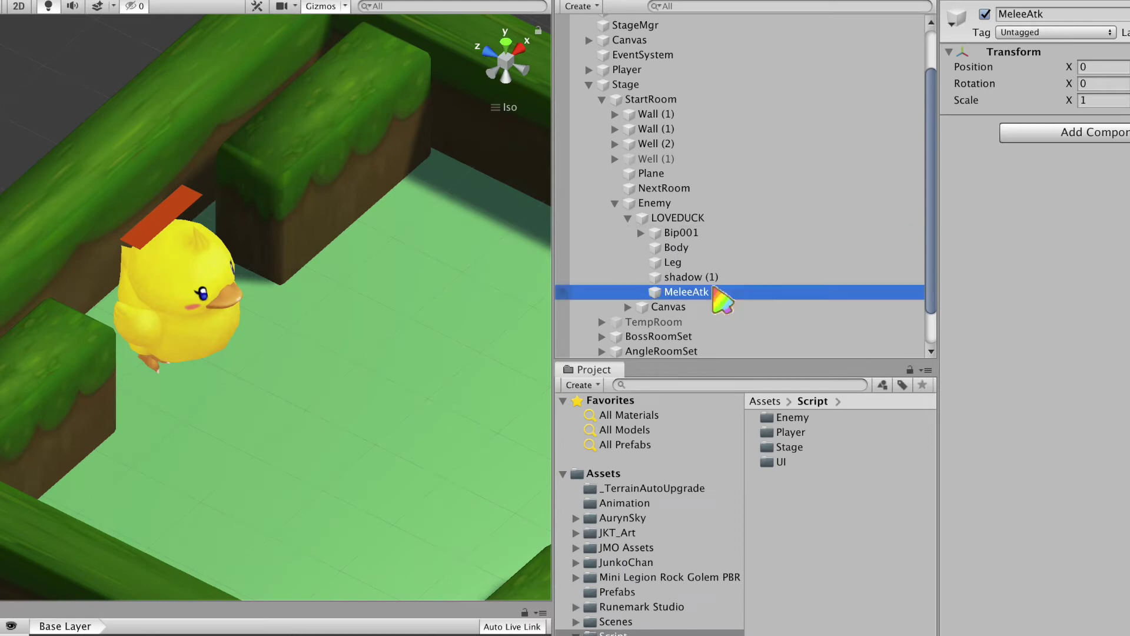
click(1053, 370)
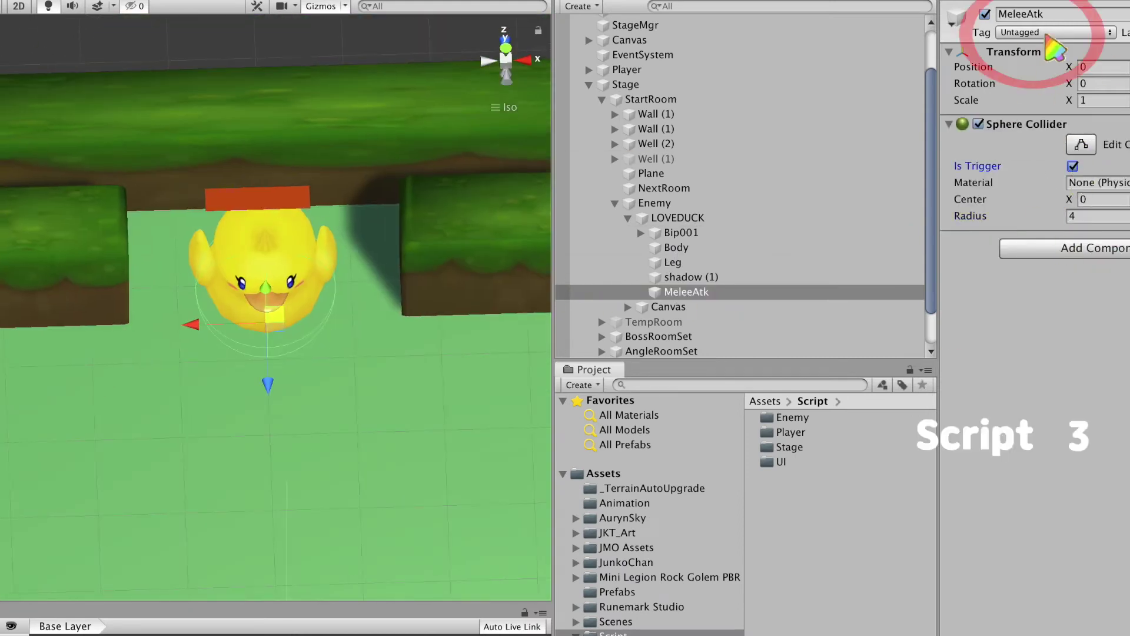
click(1049, 33)
click(1053, 240)
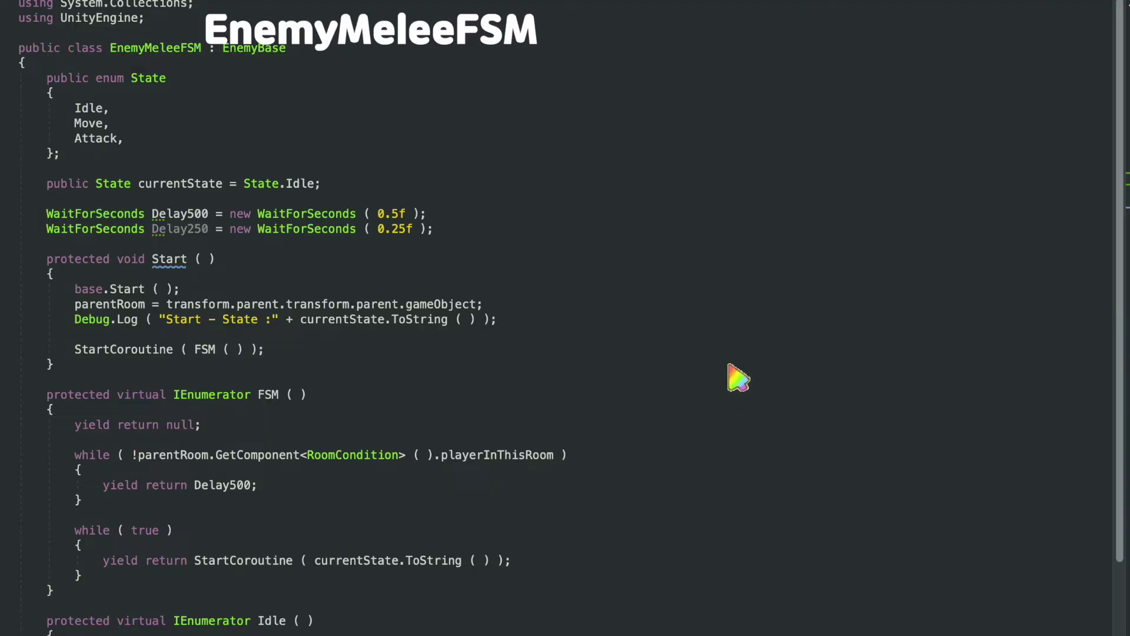
Declare protected virtual void InitMonster() above FSM and call it after the waiting loop
scroll(681, 505, down, 3)
drag(251, 91, 368, 100)
click(630, 471)
drag(588, 359, 276, 424)
click(268, 418)
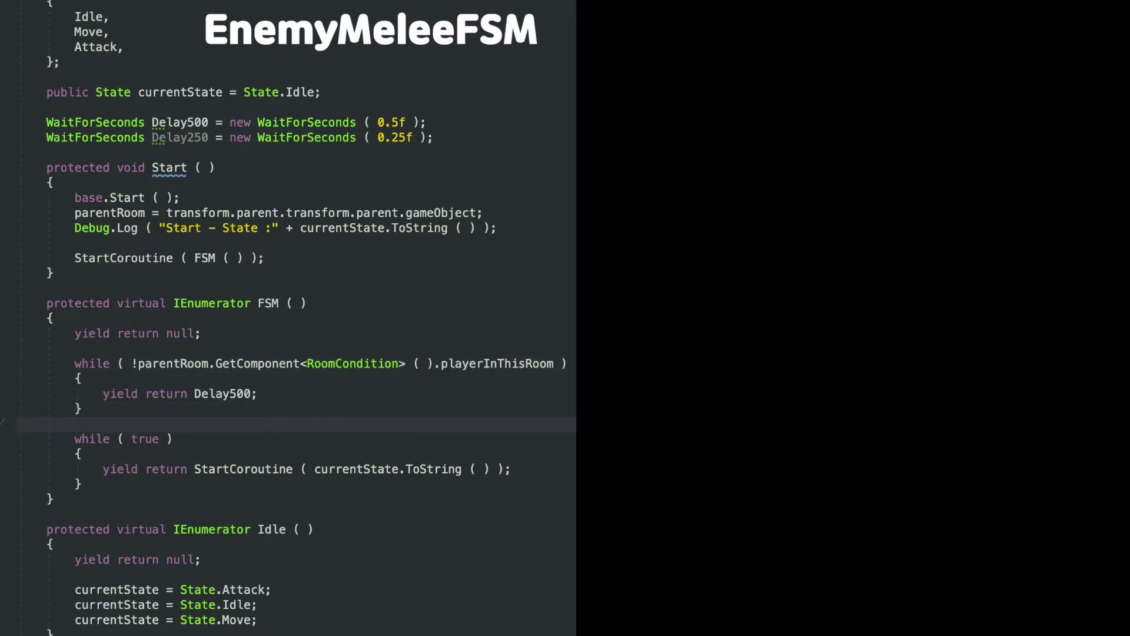
click(131, 282)
text(protected virtual IEnumerator FSM ( ))
click(181, 288)
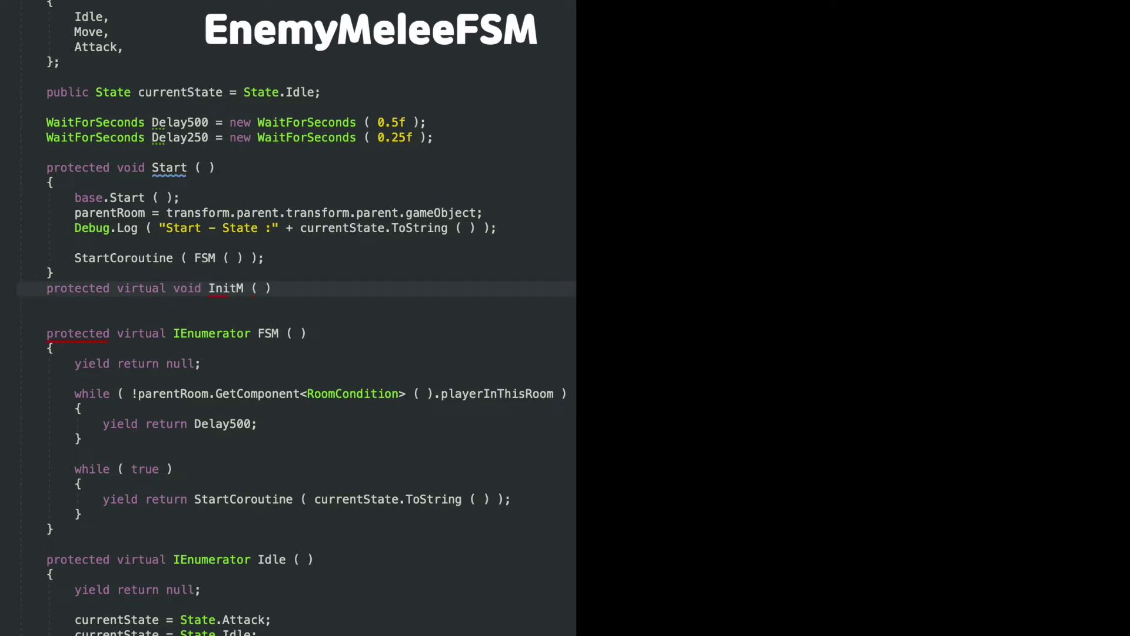
drag(247, 288, 75, 453)
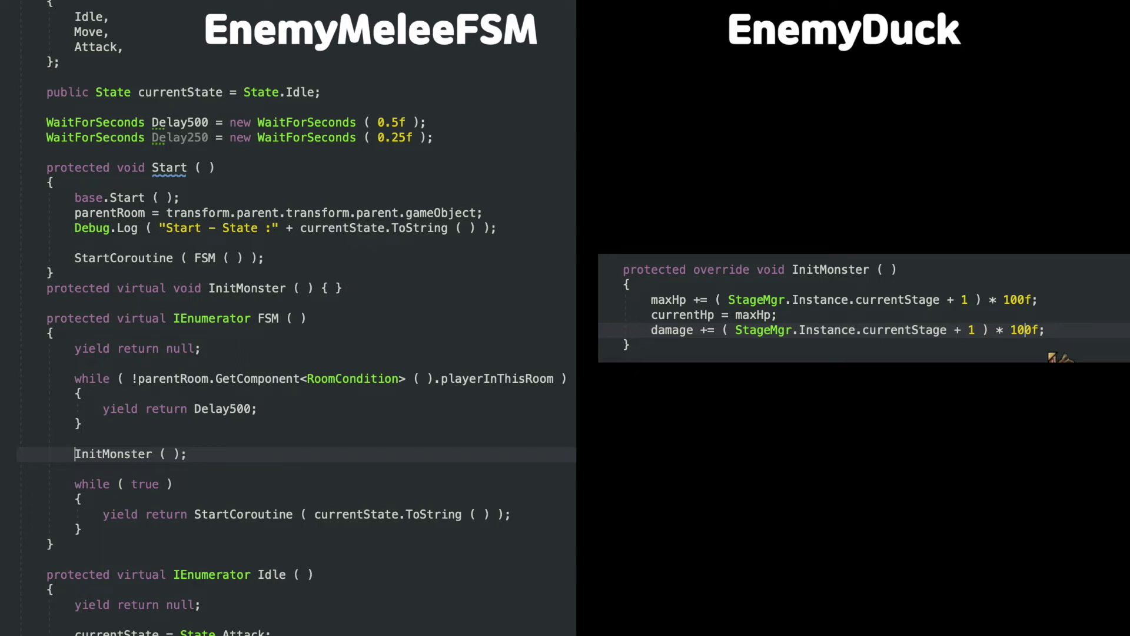
Start the Idle coroutine's check that the animator is not in the idle state
key(Up)
key(Up)
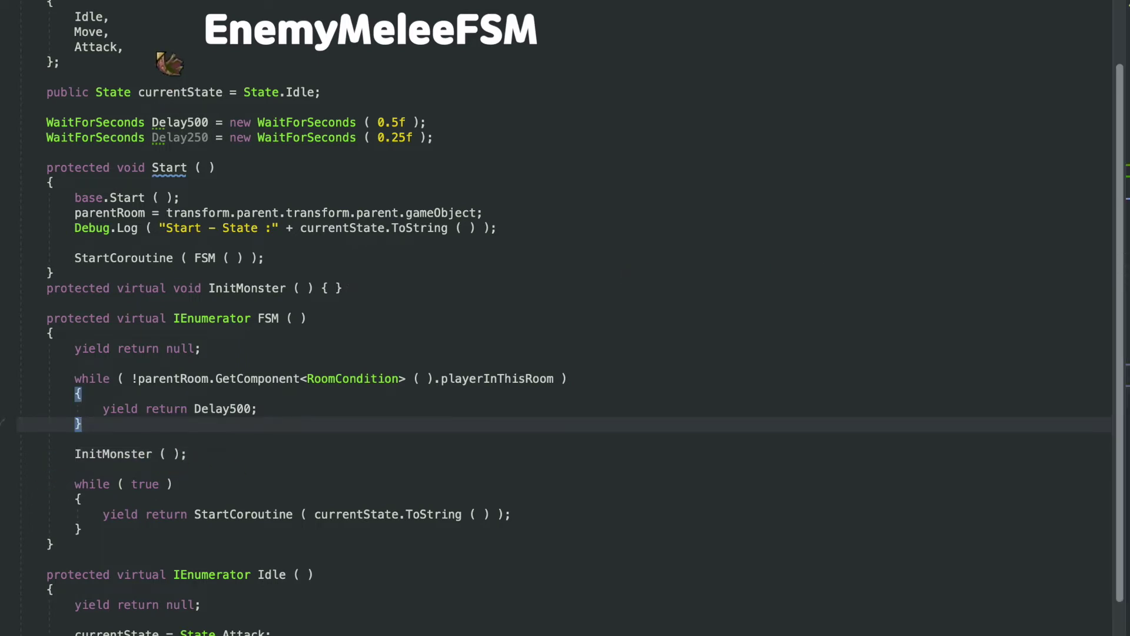
drag(40, 93, 388, 93)
click(167, 453)
scroll(76, 513, down, 3)
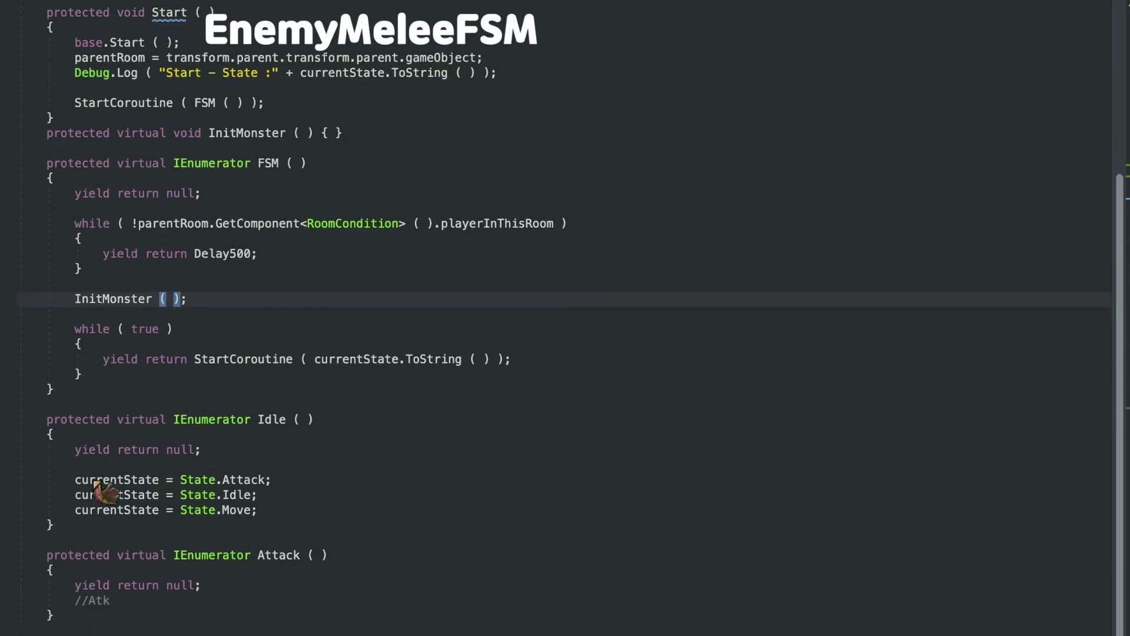
drag(74, 282, 304, 327)
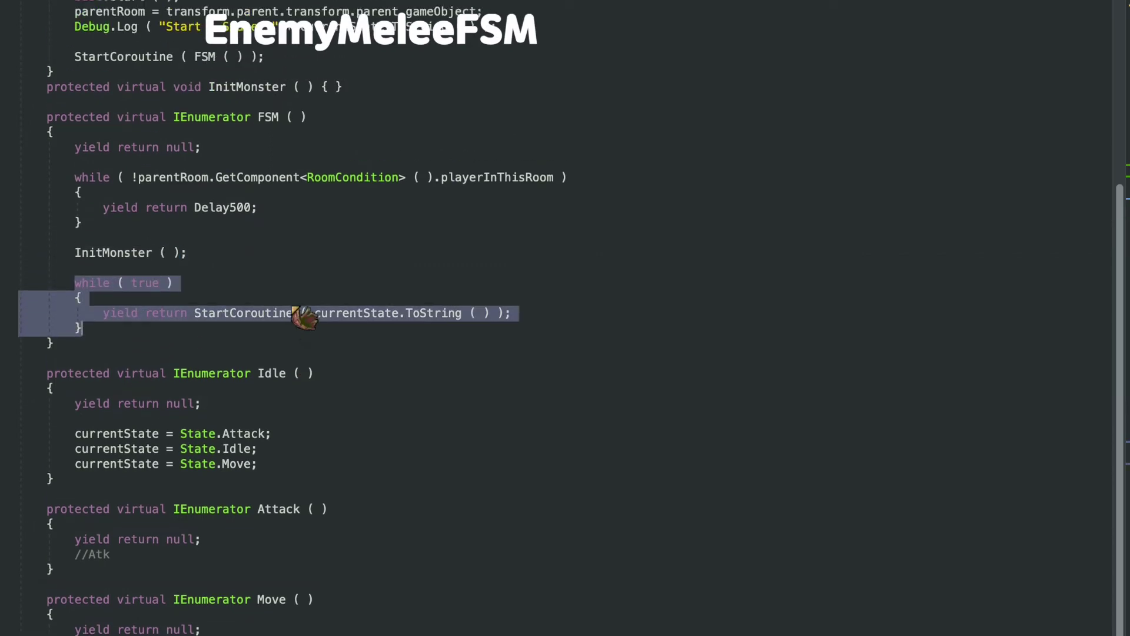
click(180, 418)
key(Return)
text(!Anim.GetcurrentAnimatorStateInfo(0).IsName(")
text(")))
Complete the idle check so it calls Anim.SetTrigger("idle")
key(Return)
text({)
key(Return)
text(Anim.SetTrigger ( "idle" ))
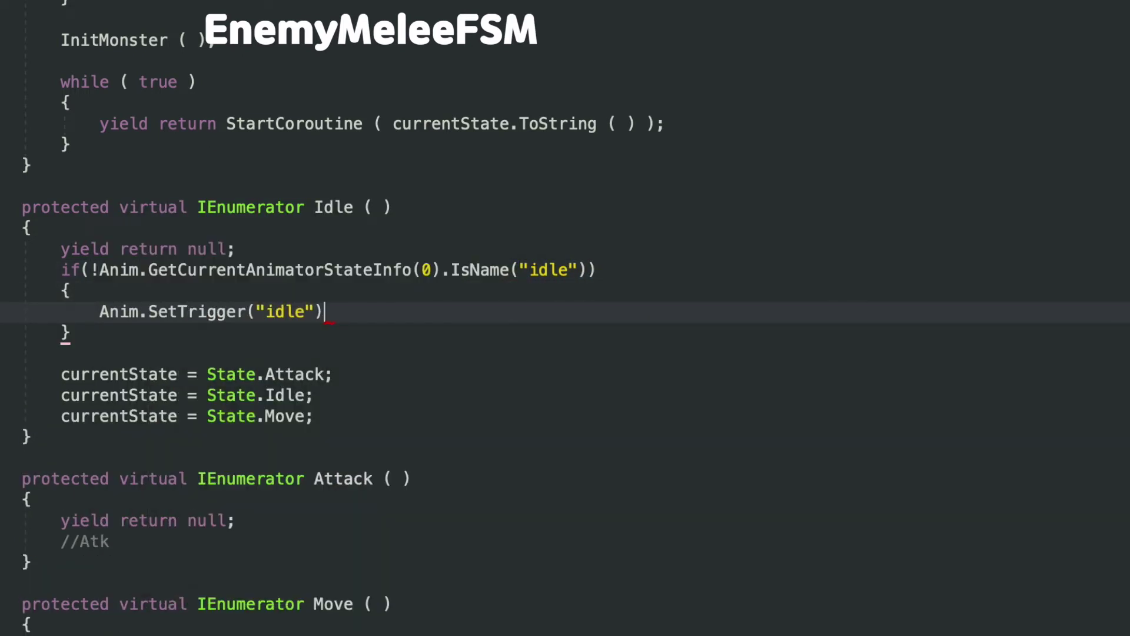
text(;)
key(Down)
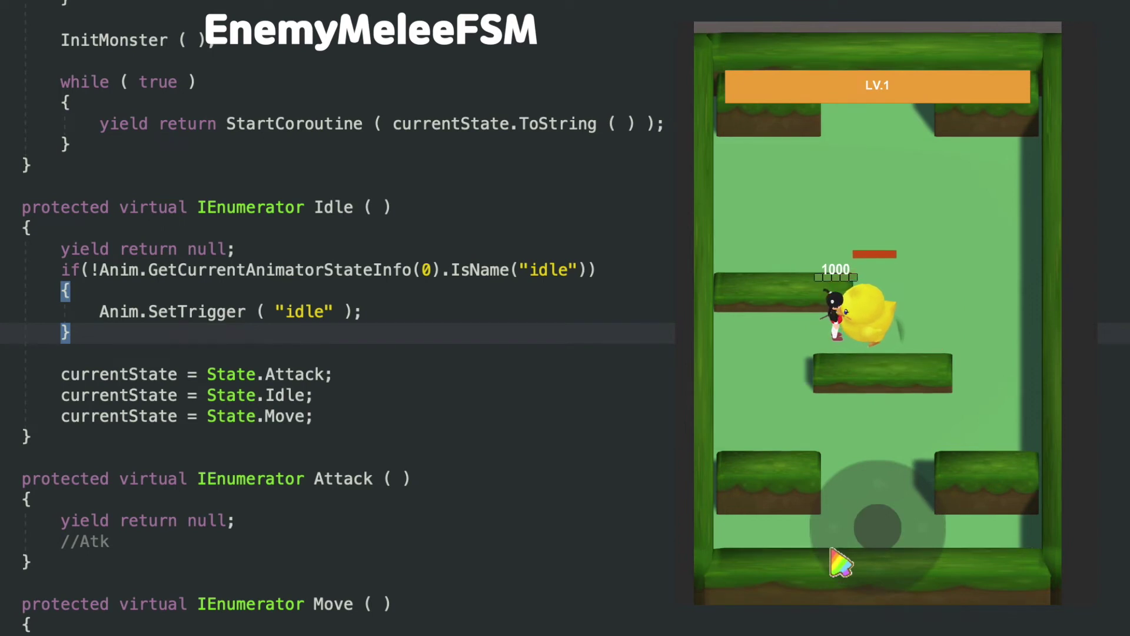
Add an if (CanAtkStateFun()) block holding the canAtk Attack check and an else branch
key(Return)
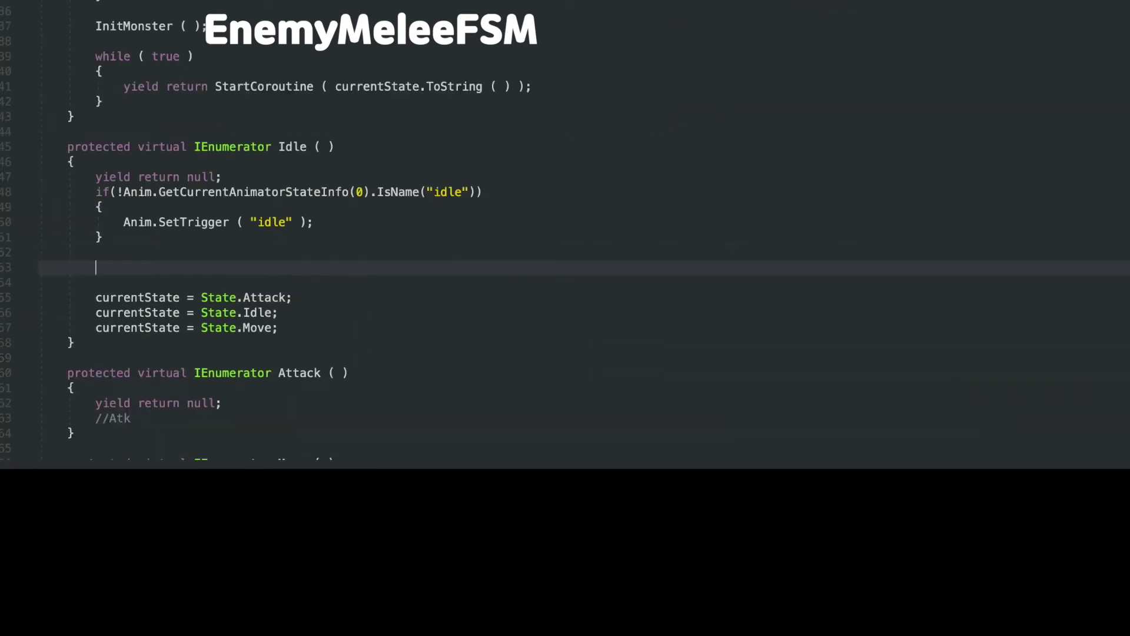
text(if ( CanAt)
key(Tab)
key(Return)
text({)
key(Return)
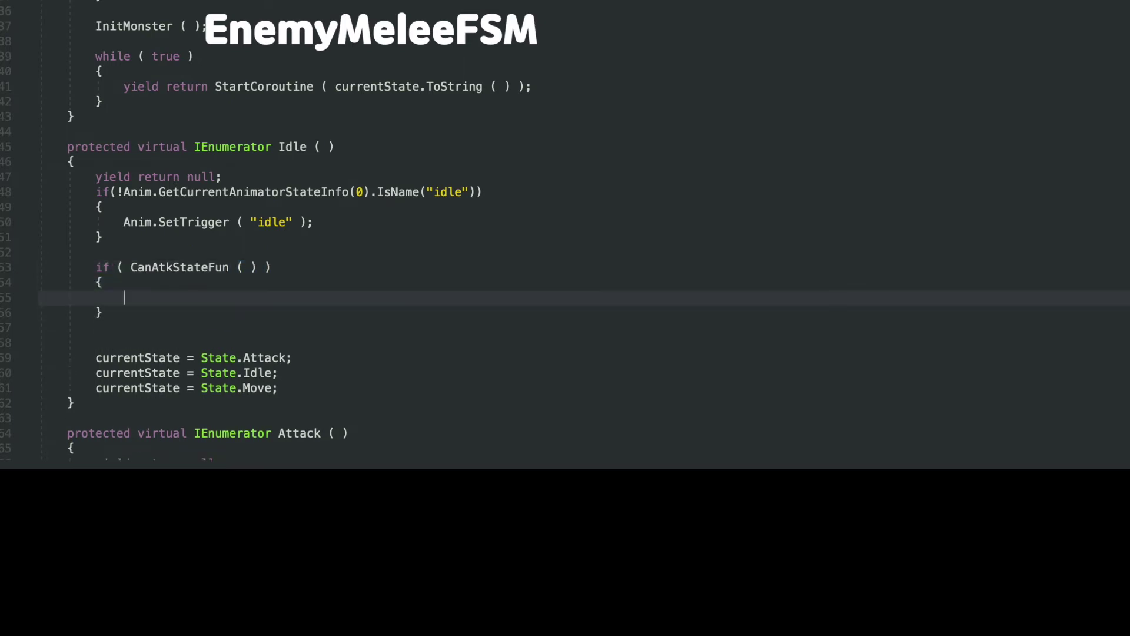
key(Return)
text(else)
key(ctrl+x)
key(ctrl+v)
Move the State.Idle assignment into the else and add transform.LookAt(Player.transform.position)
click(270, 429)
key(ctrl+x)
key(ctrl+v)
key(Return)
text(transform.LookAt )
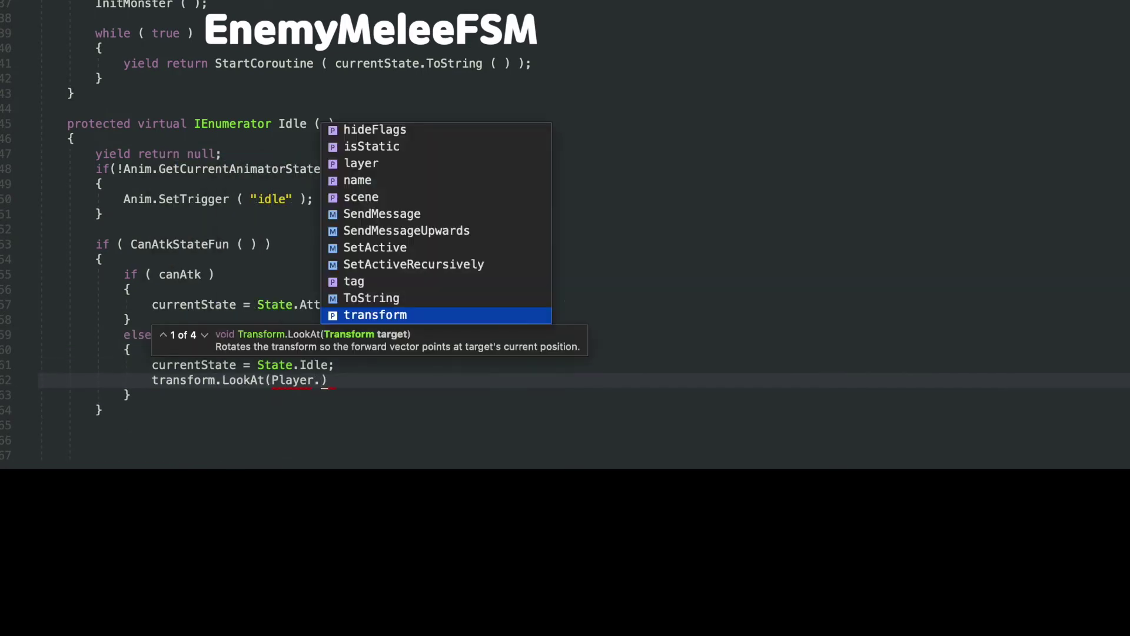
text(( Player.transform.position );)
Add an outer else setting currentState to State.Move, then view CanAtkStateFun's definition in EnemyBase
click(103, 410)
key(Return)
text(else)
key(Return)
text({)
key(Return)
click(76, 320)
key(ctrl+x)
click(194, 245)
key(ctrl+v)
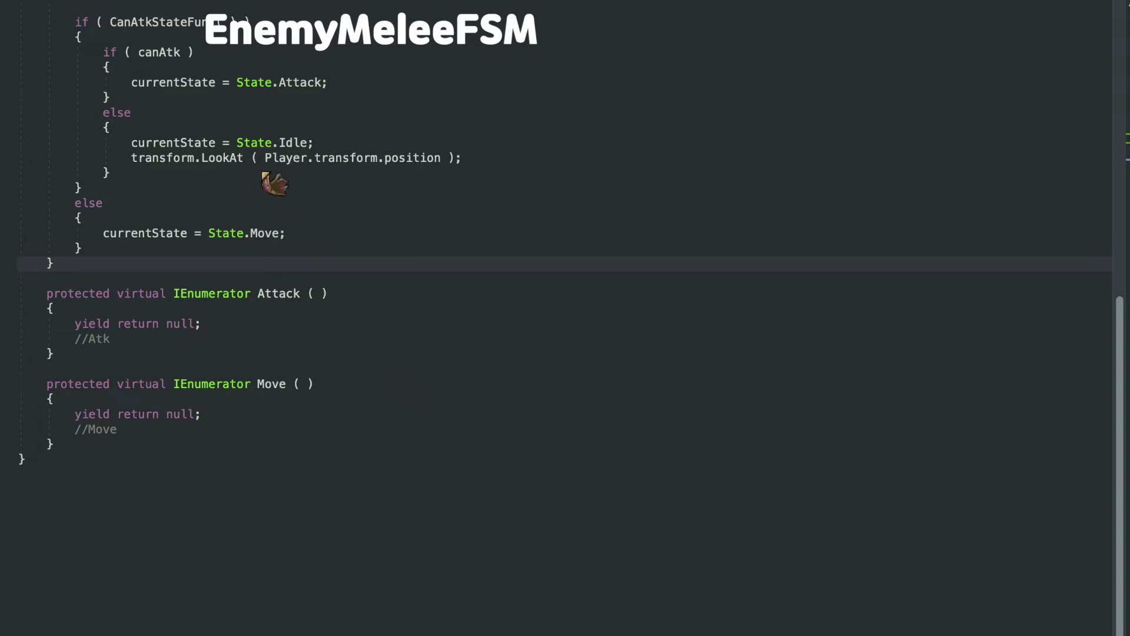
scroll(275, 184, up, 5)
ctrl+click(167, 205)
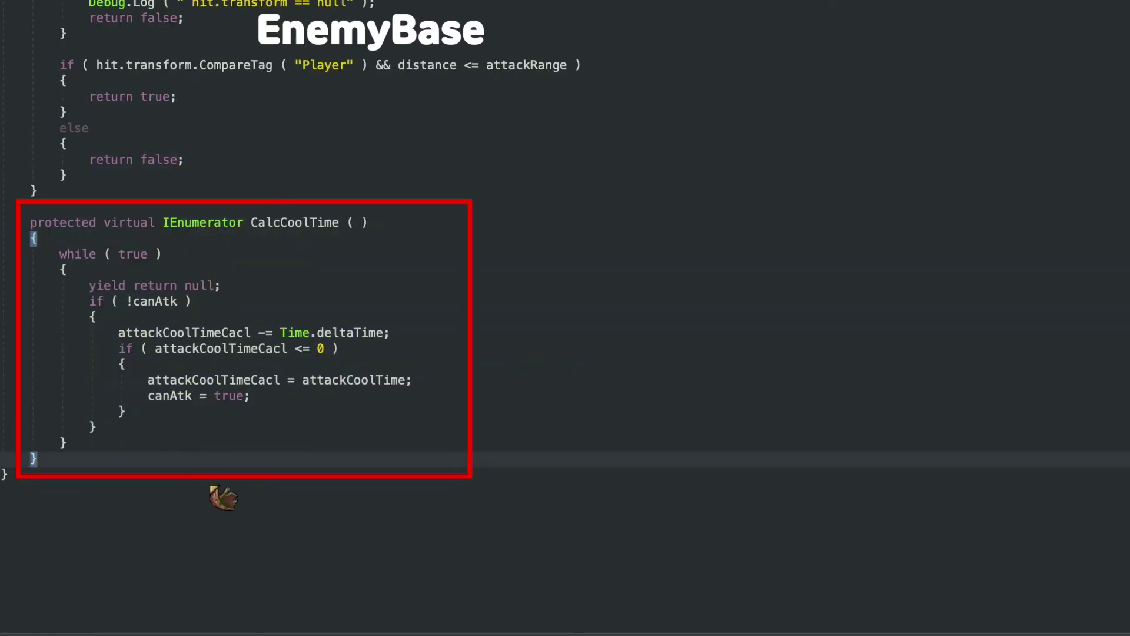
Under //Atk, add a Delay500 wait, stop the agent, and set its destination to Player
click(300, 195)
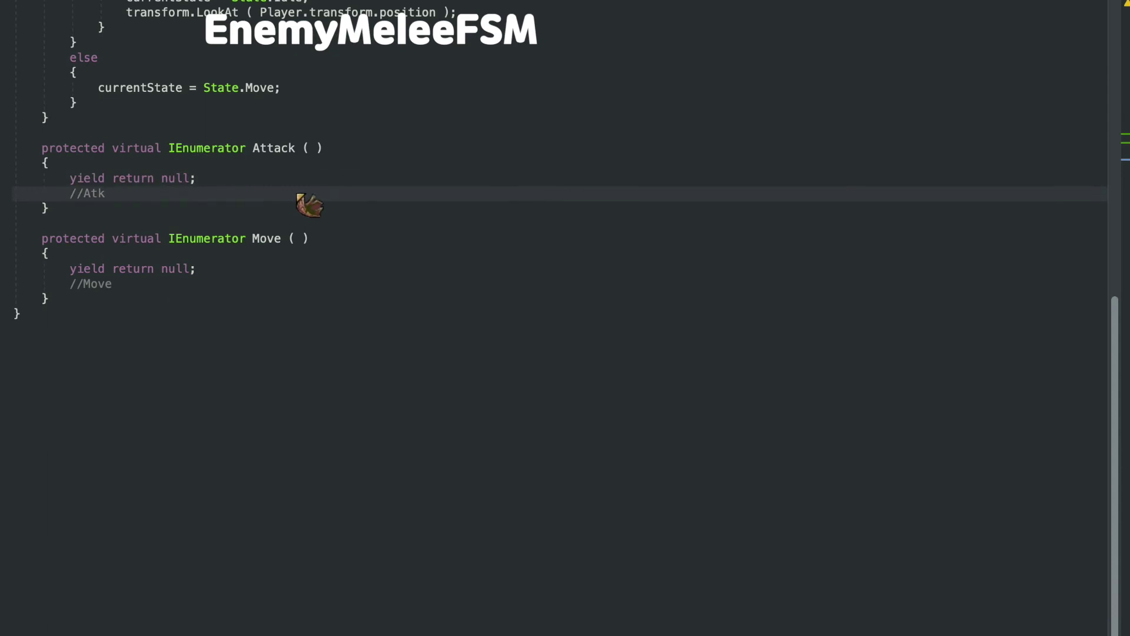
key(Return)
key(Return)
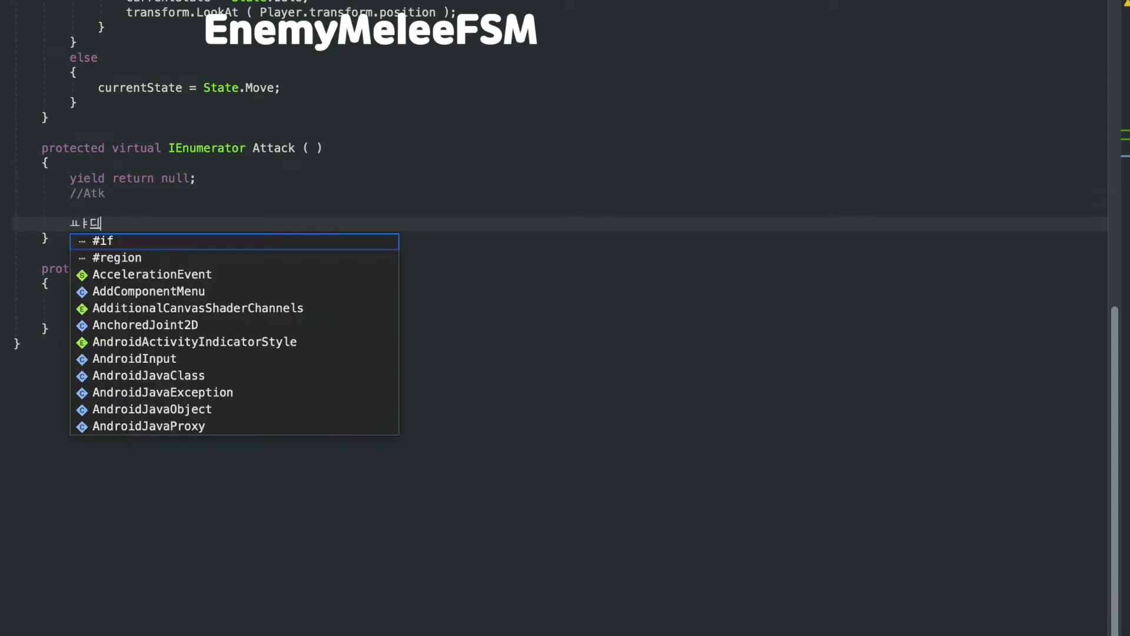
text(yield return null;)
key(BackSpace)
key(BackSpace)
key(BackSpace)
key(Delete)
text(Delay)
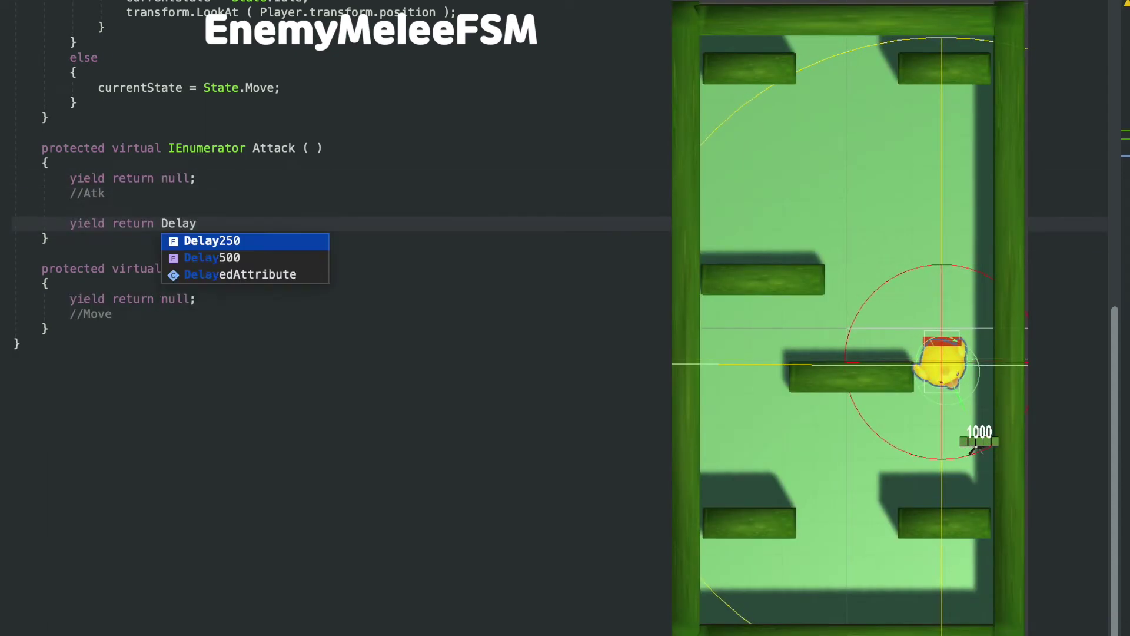
text(f;)
key(Return)
text(nvAgent.isStopped = true;)
key(Return)
text(nvAgent.SetDestination(Player.transform.position)
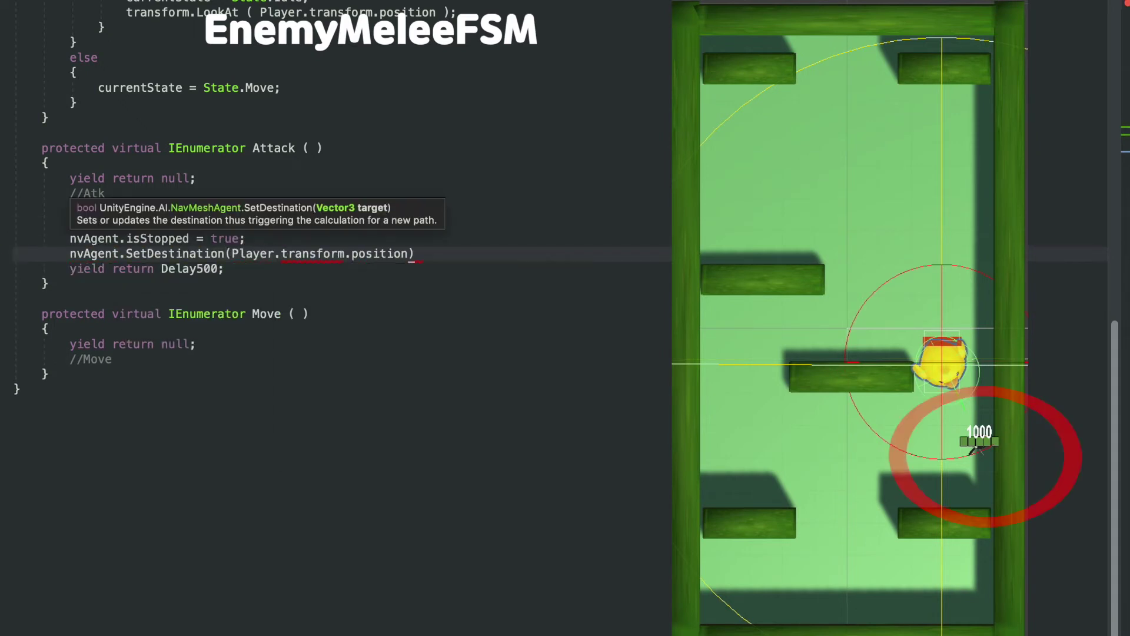
text(;)
key(Down)
Set the agent speed to 30f and reset canAtk to false
key(Return)
key(Return)
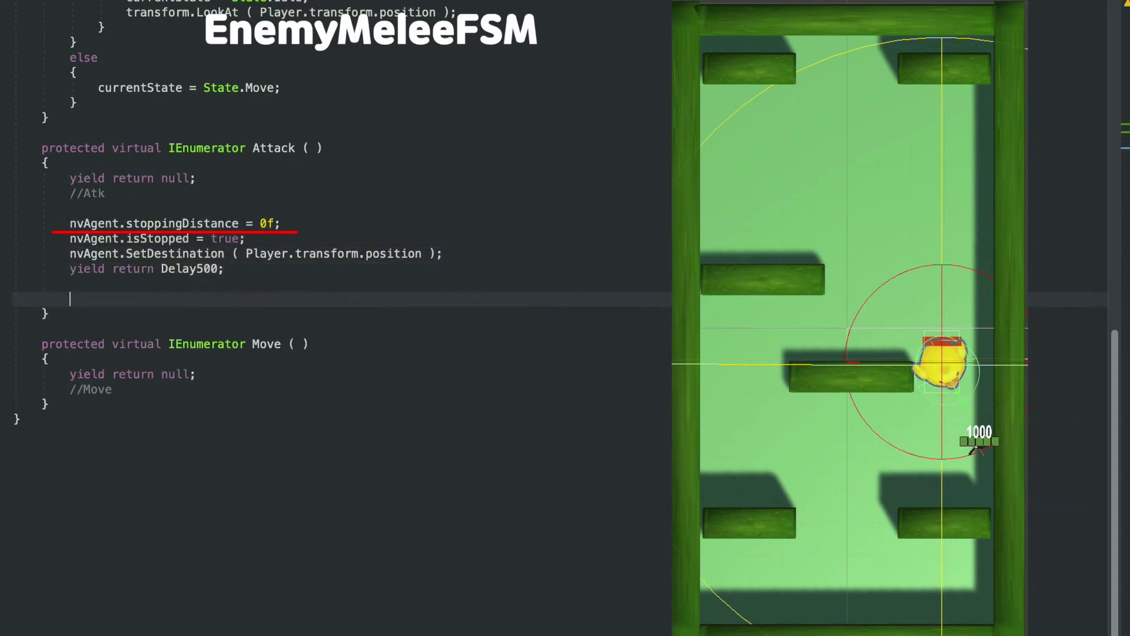
key(Return)
text(nvAgent.speed)
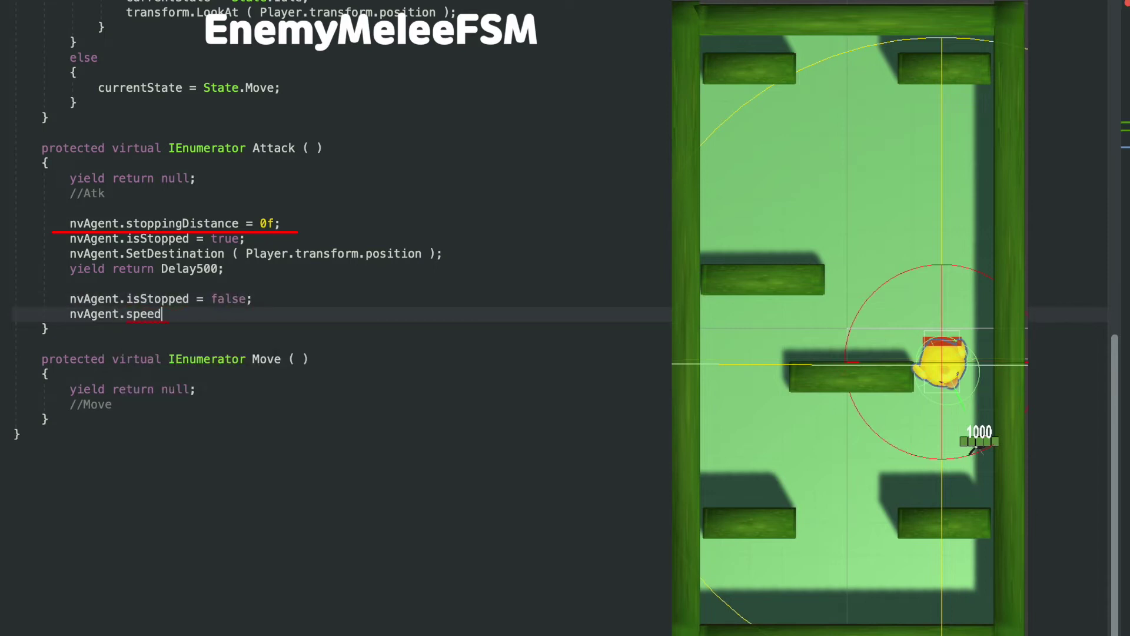
text( = 30f;)
key(Return)
text(canAtk = false;)
key(Return)
text(;)
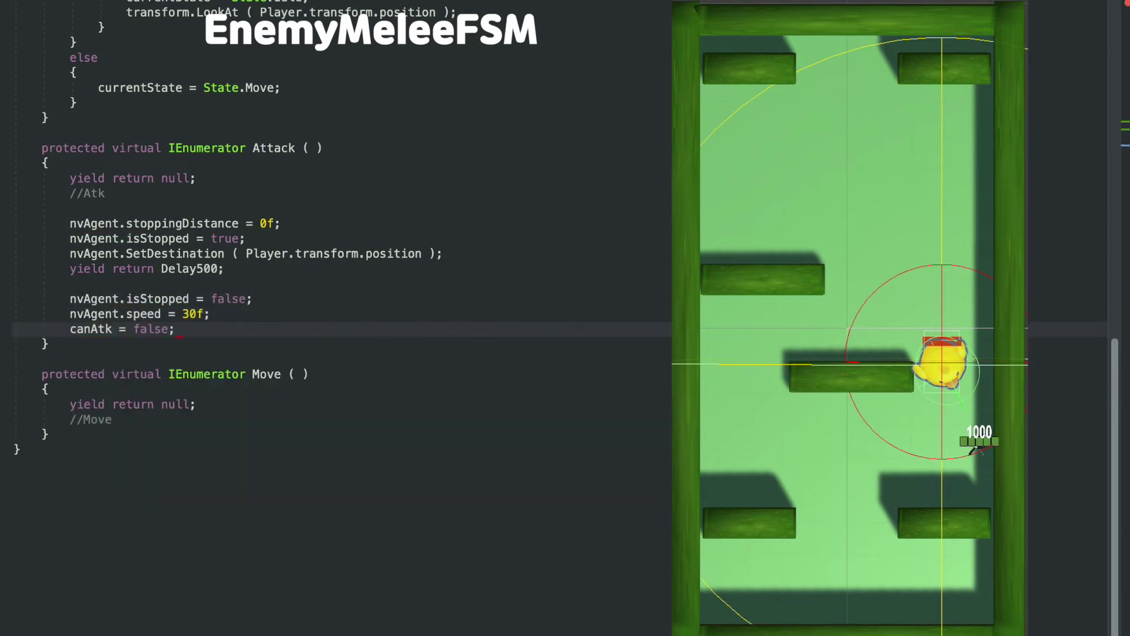
key(Return)
key(Return)
key(Return)
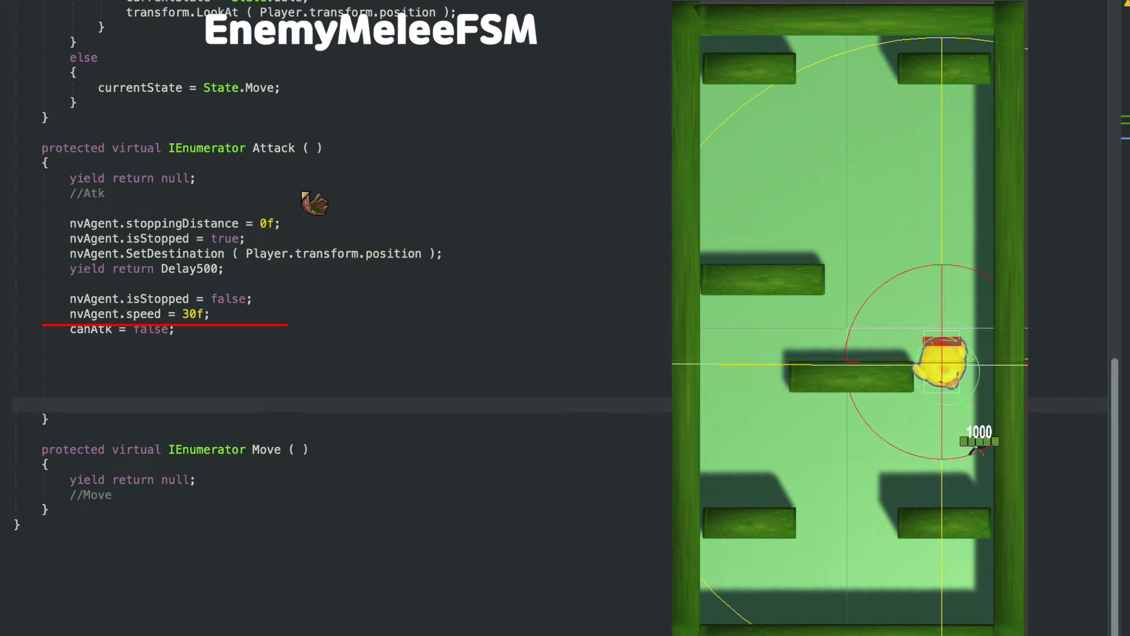
Add a not-stunned check triggering the Attack animation, followed by another Delay500 wait
text(if ( !Anim.GetCurrentAnimatorStateInfo ( 0 ).IsName ( "idle" ) ) { Anim.SetTrigger ( "Attack" ); })
double_click(593, 366)
text(stun)
triple_click(50, 275)
key(ctrl+c)
click(103, 429)
key(ctrl+v)
Restore speed to moveSpeed, reset stoppingDistance, and set currentState to State.Idle
key(Return)
key(Return)
text(nvAgent.speed = moveSpeed;)
key(Return)
text(nvAgent.st)
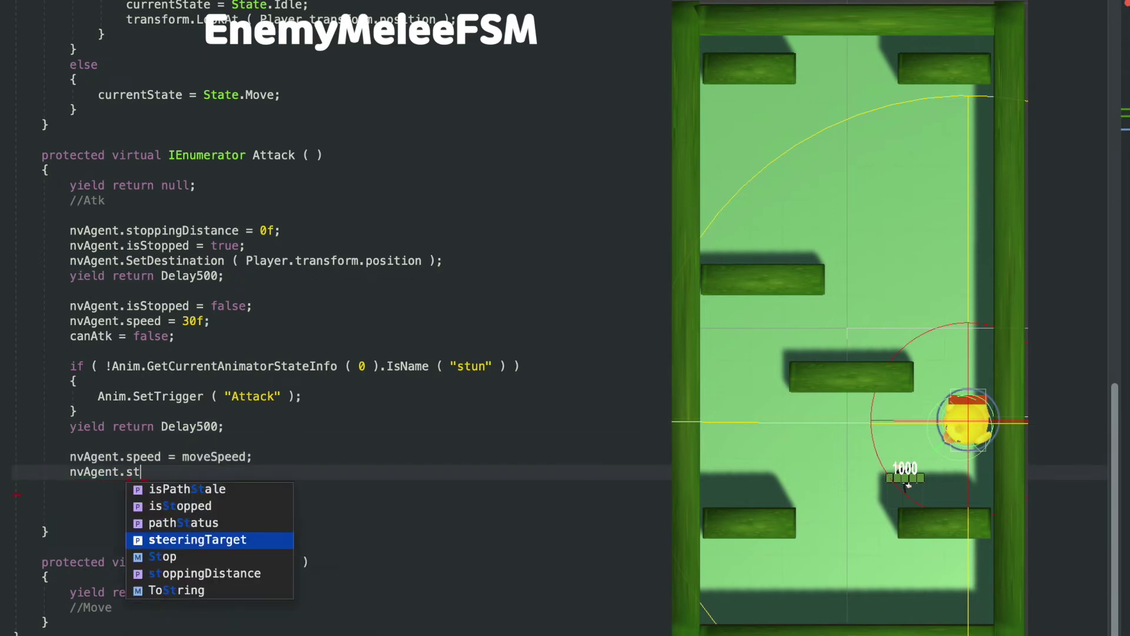
key(Return)
text(= attackRange;)
key(Return)
text(c)
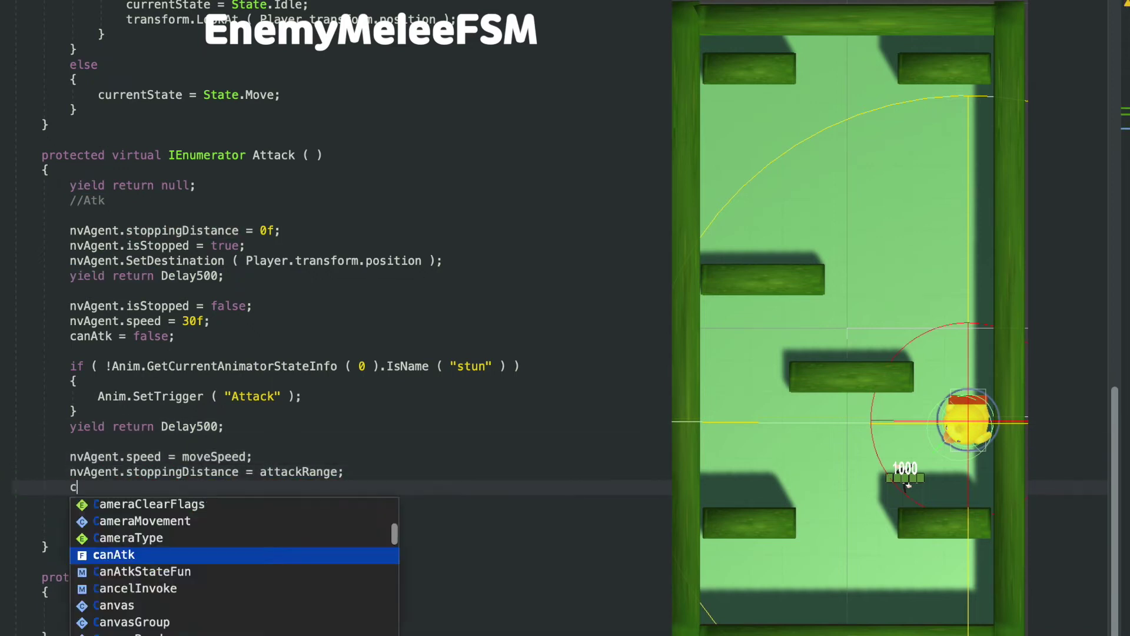
text(urrentState = State.Idle;)
text(distance > playerRealizeRange))
In Move's out-of-range branch, send the agent to transform.parent.position - Vector3.forward * 5f
key(Return)
text({)
key(Return)
text(nvAgent)
text(.Set)
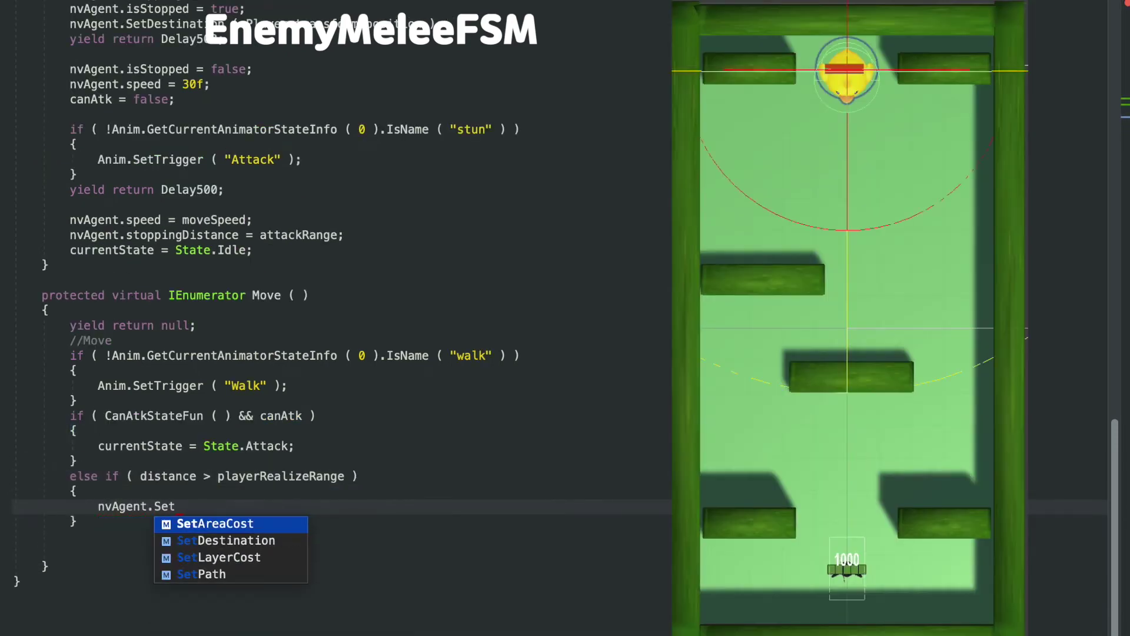
text(Destination ( transform.parent.position - Vector3.forward * 5f ))
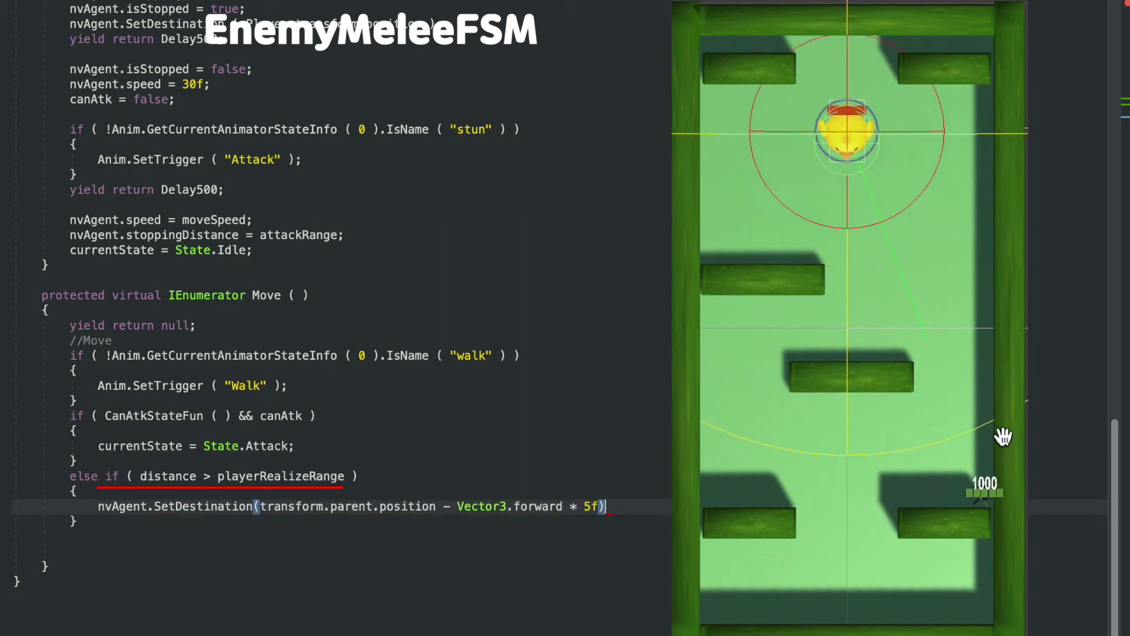
text(;)
Open an empty else block after the existing SetDestination branch in Move
key(Down)
key(End)
key(Return)
text(else)
key(Return)
text({)
key(Return)
Inside the else block, call nvAgent.SetDestination(Player.transform.position) so the duck chases the player
text(nvAgent.Se)
key(Return)
text((Play)
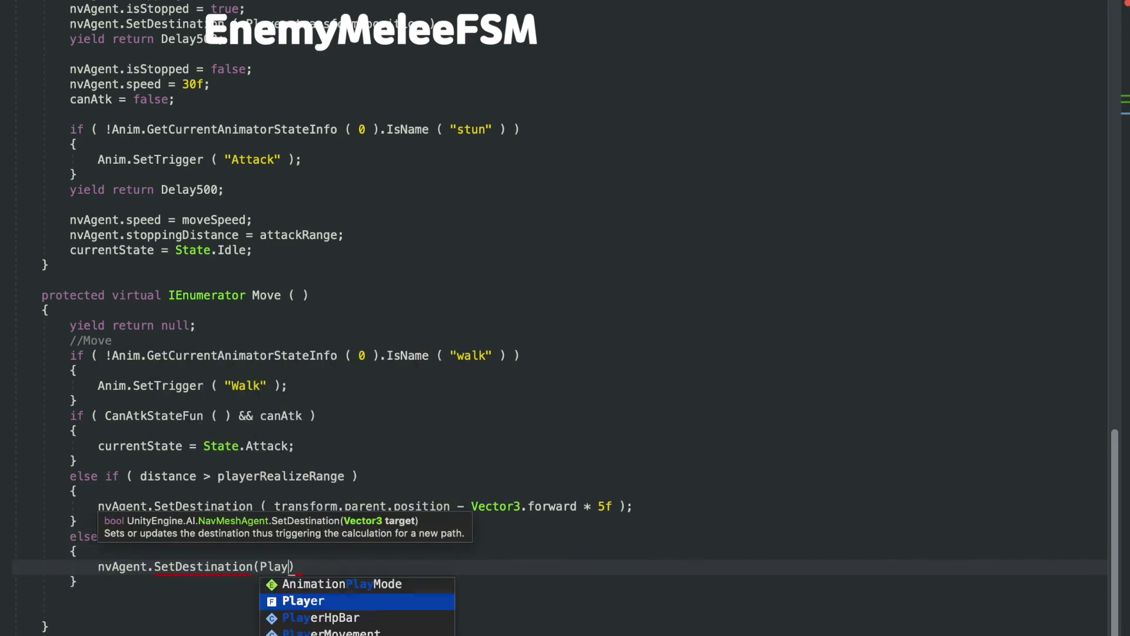
text(p)
key(Return)
text(;)
key(Down)
key(Down)
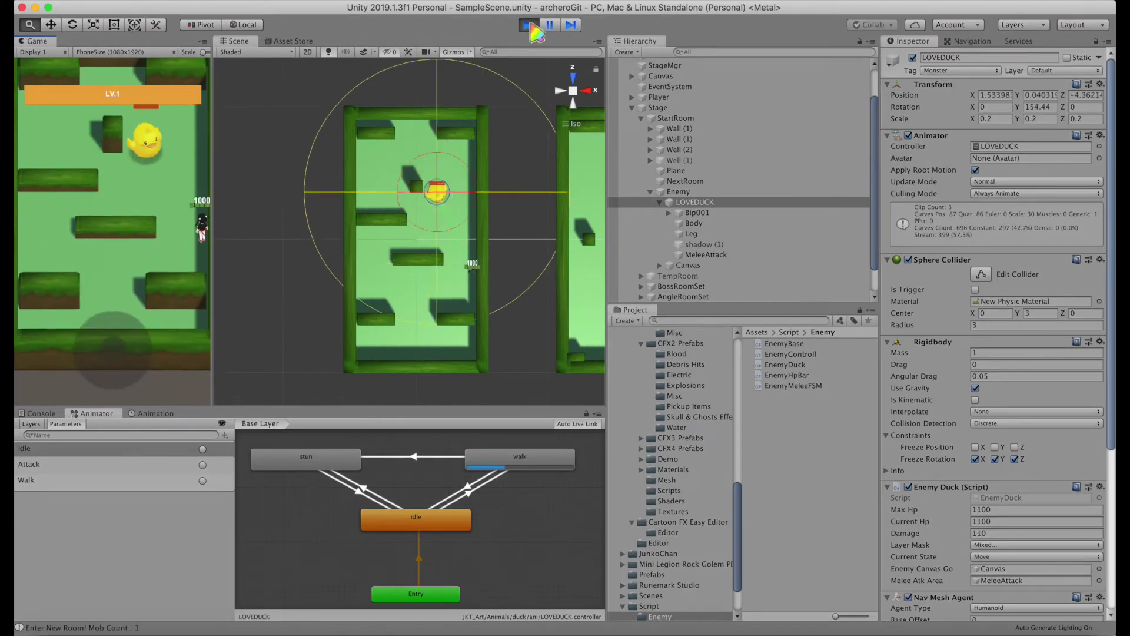
Stop the running game, select StartRoom, and open the Navigation bake settings
key(super+p)
click(427, 203)
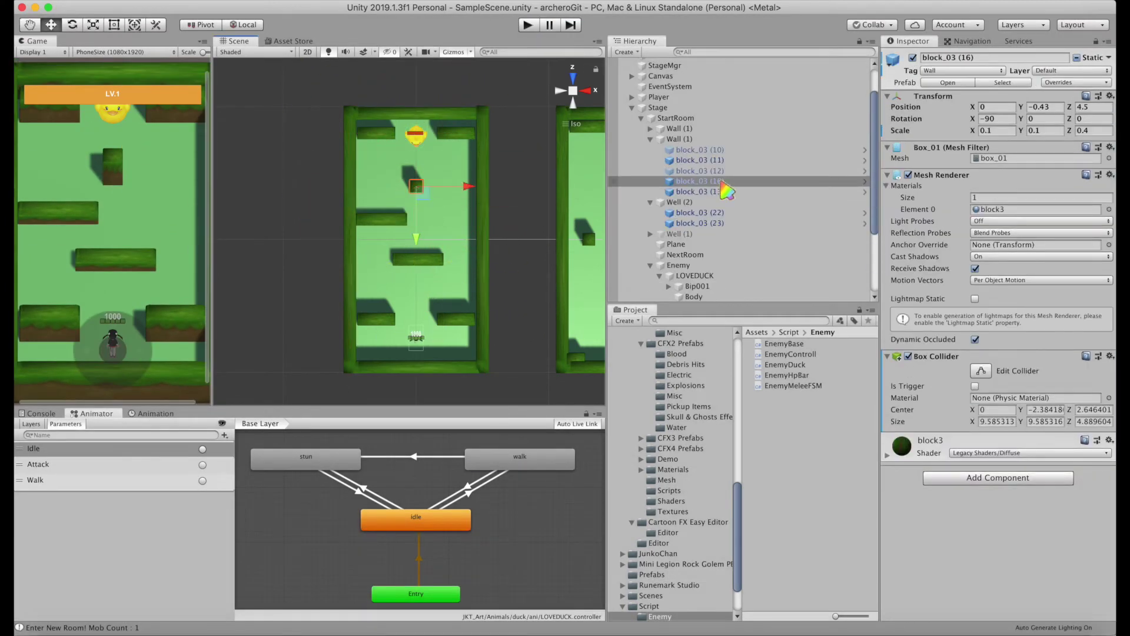
click(675, 118)
click(968, 40)
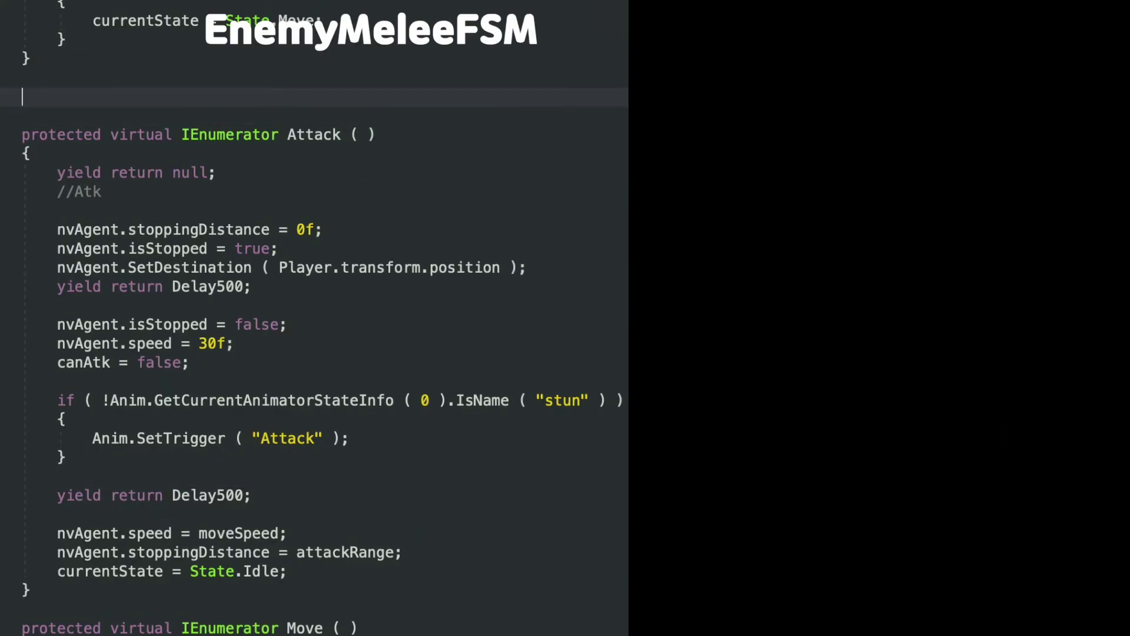
Declare an empty void AtkEffect() {} method and position the cursor below the attack trigger
text(vo)
key(Return)
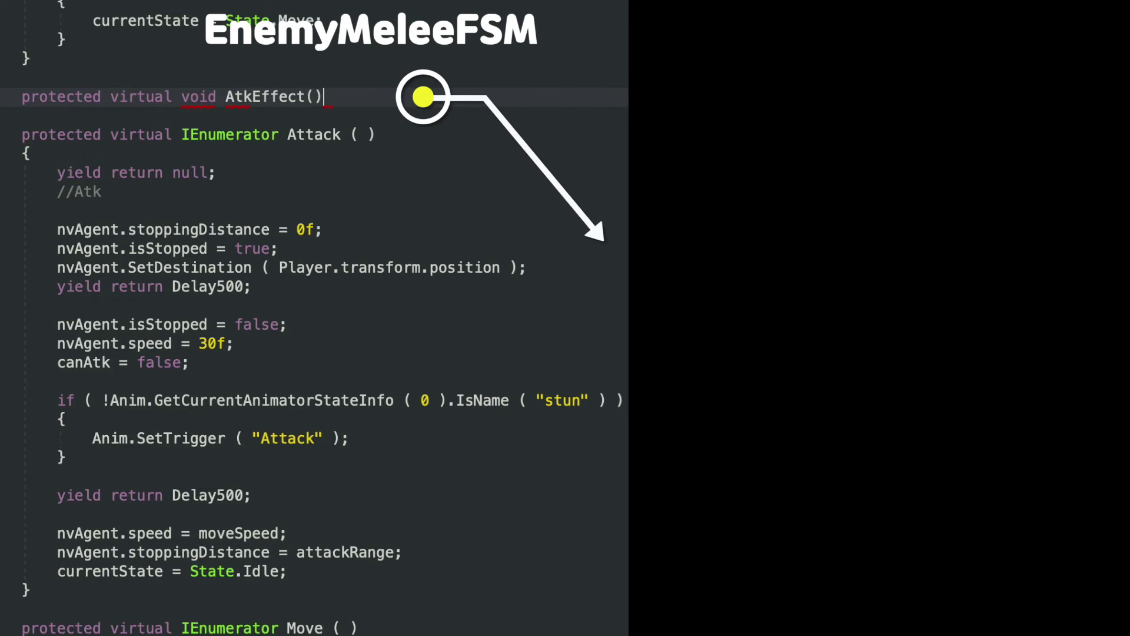
text({})
click(141, 476)
mouse_move(269, 412)
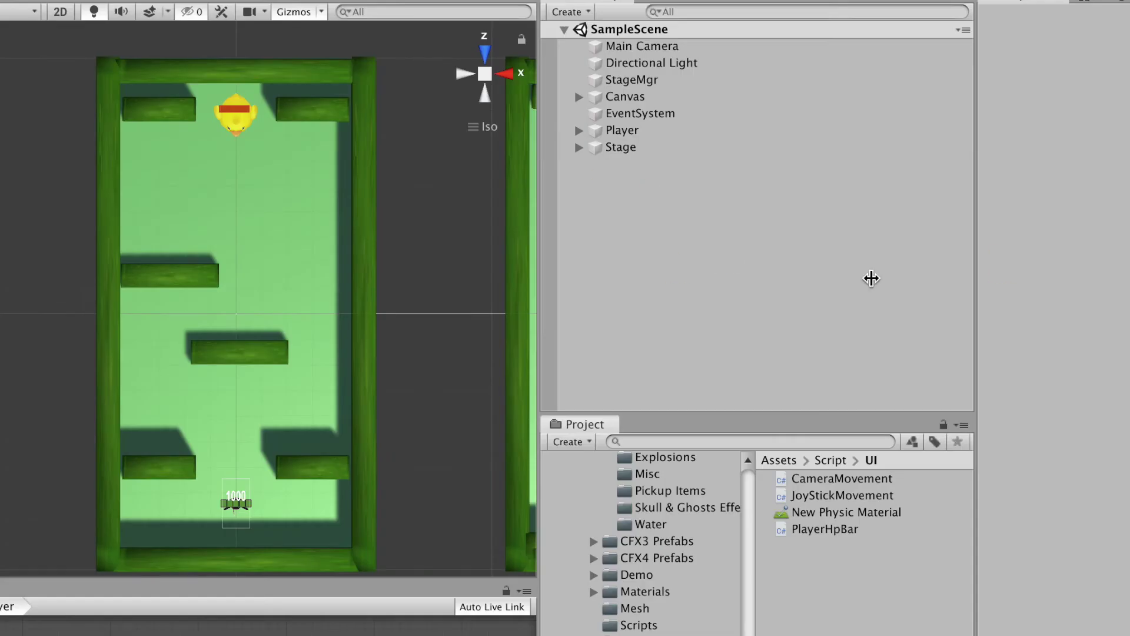
Create an empty GameObject named EffectSet in the Hierarchy
right_click(665, 259)
click(694, 412)
text(EffectSet)
key(Return)
Create a new C# script named EffectSet in the project folder
right_click(824, 453)
click(1106, 199)
text(EffectSet)
key(Return)
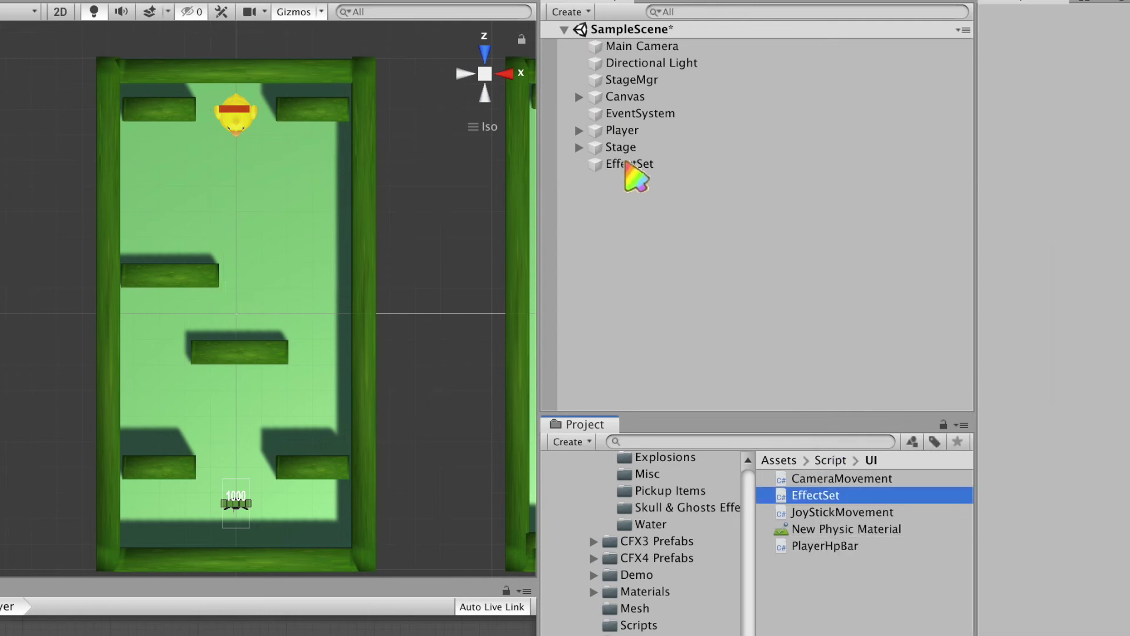
Attach the EffectSet script to the EffectSet object and start a public field below Instance
click(629, 164)
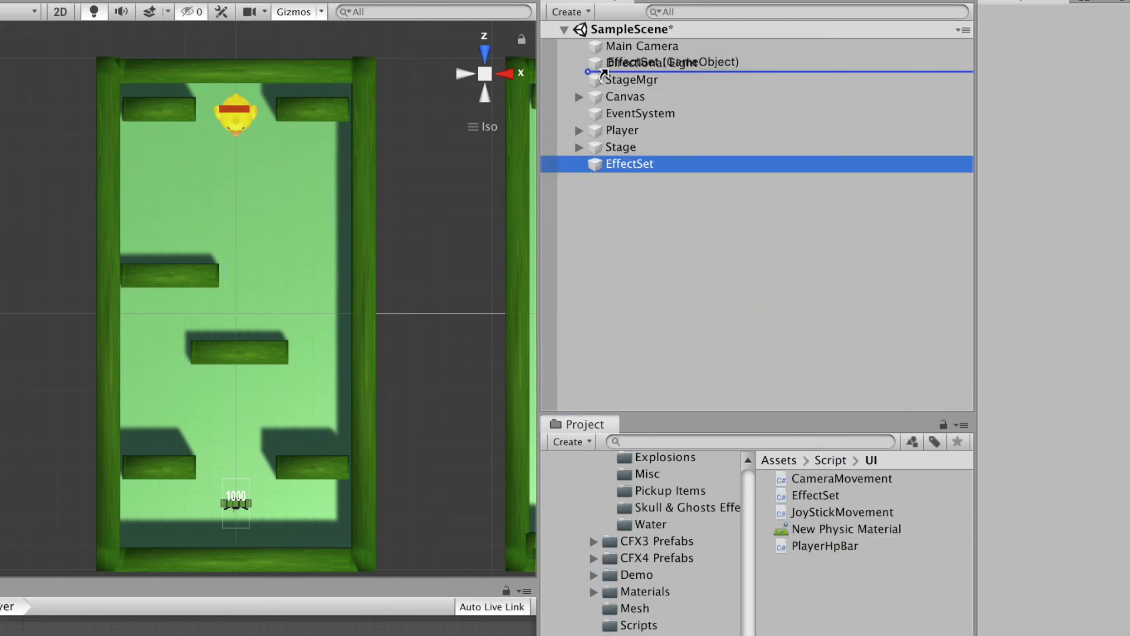
drag(821, 502, 629, 163)
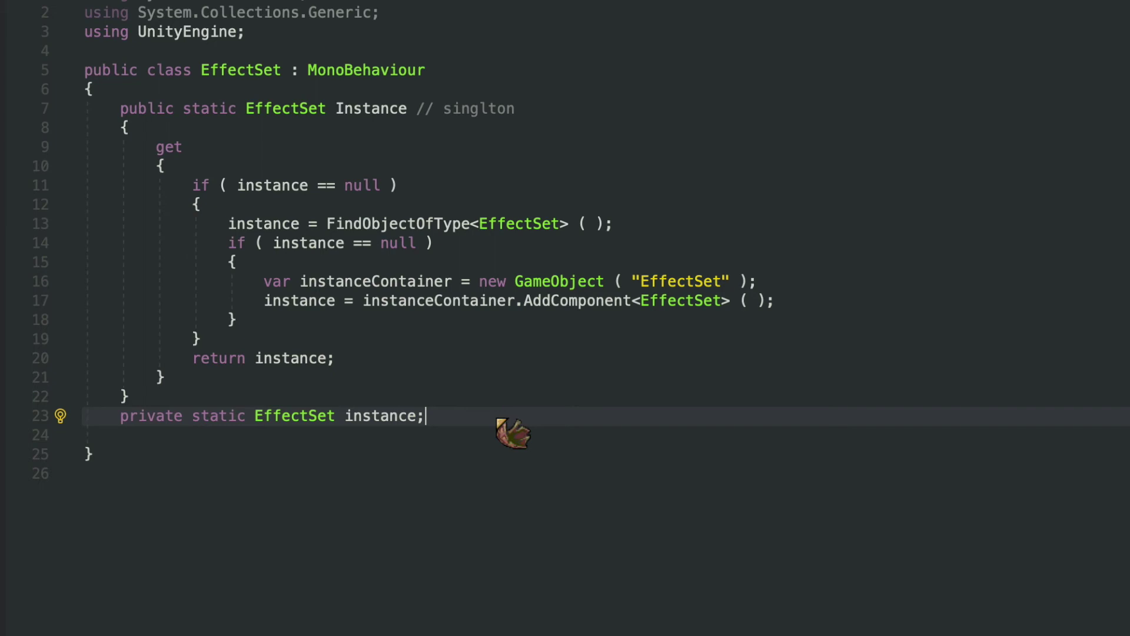
click(76, 110)
key(Return)
key(Return)
key(Return)
text(public)
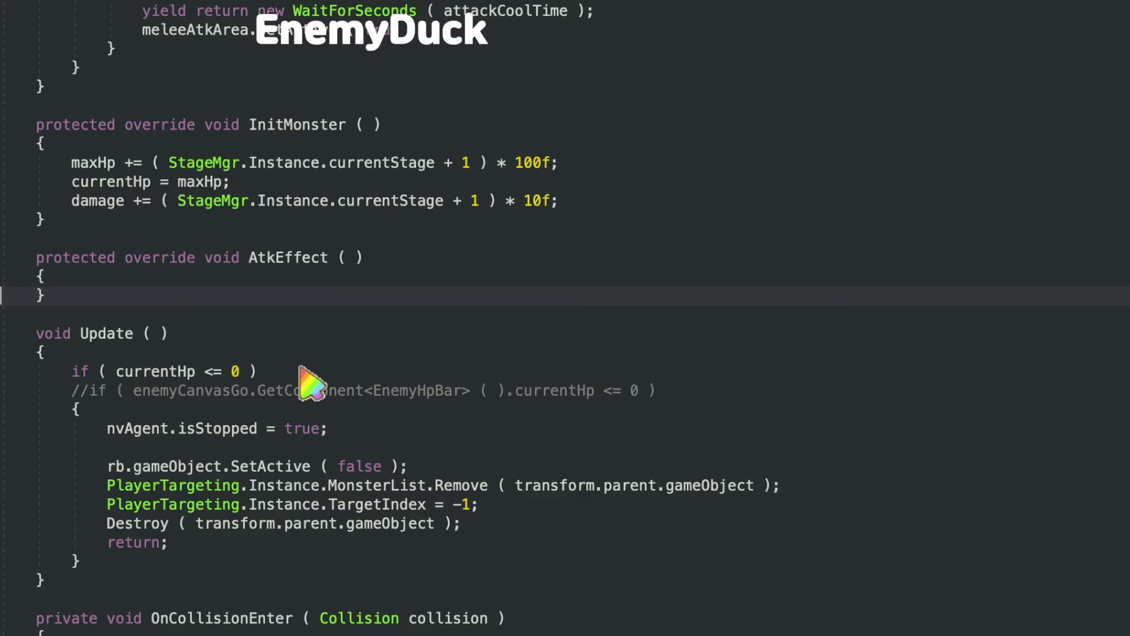
In AtkEffect, instantiate EffectSet.Instance.DuckAtkEffect at transform.position with Quaternion.Euler(90,0,0)
key(Return)
text(Inst)
key(Return)
text((EffectSet.Instance)
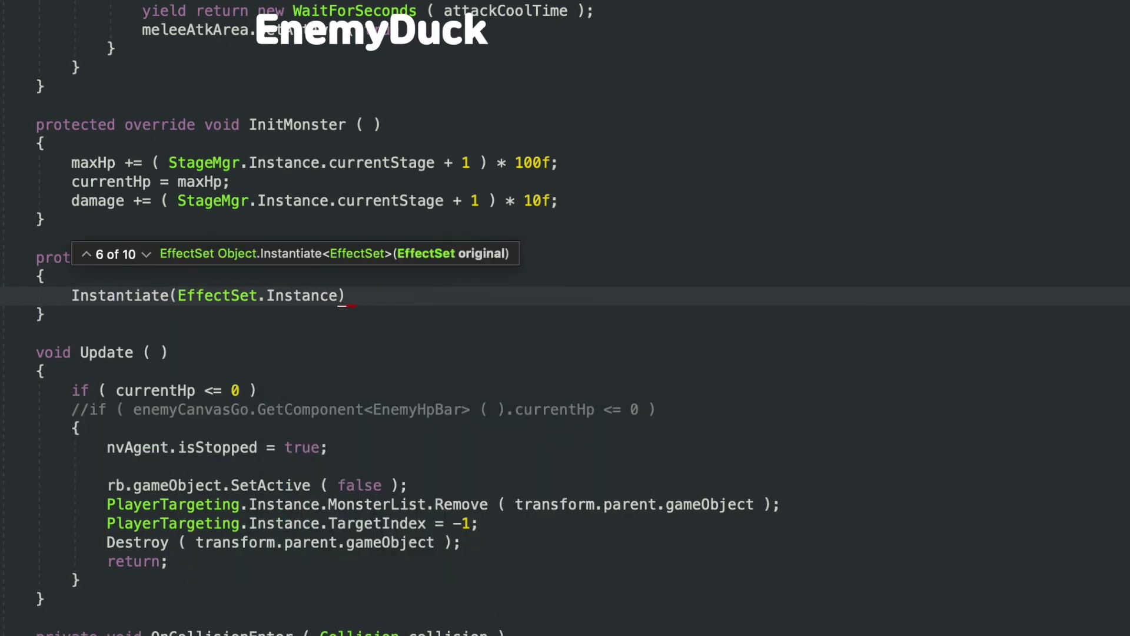
text(.DuckAtkEffect, transform.position)
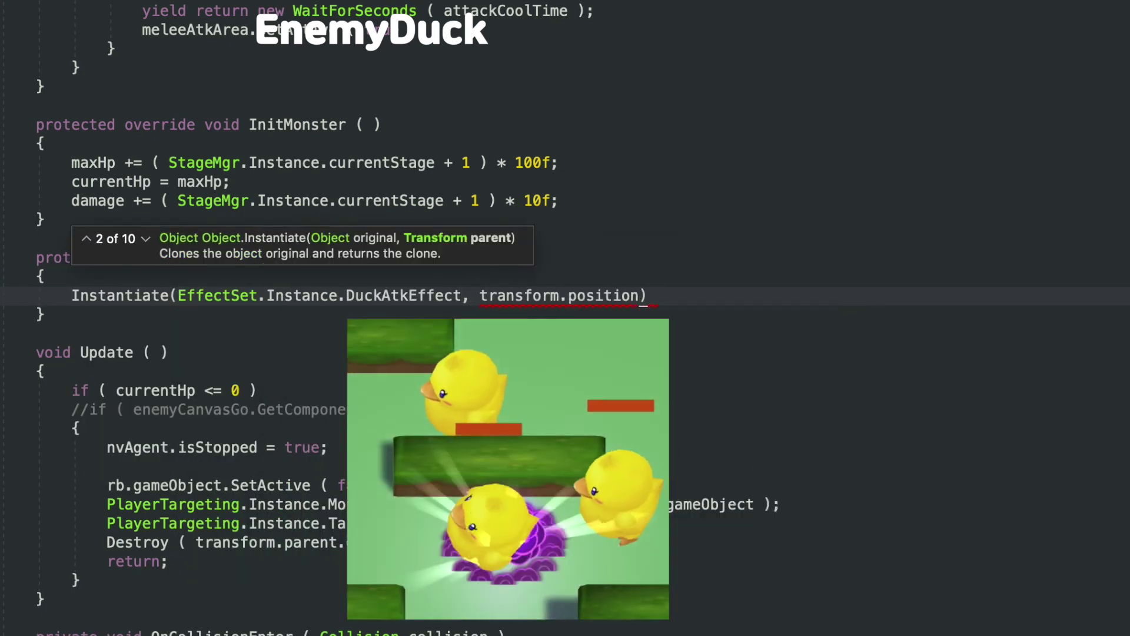
text(, Qu)
key(Return)
text(.Euler(90, 0, 0)
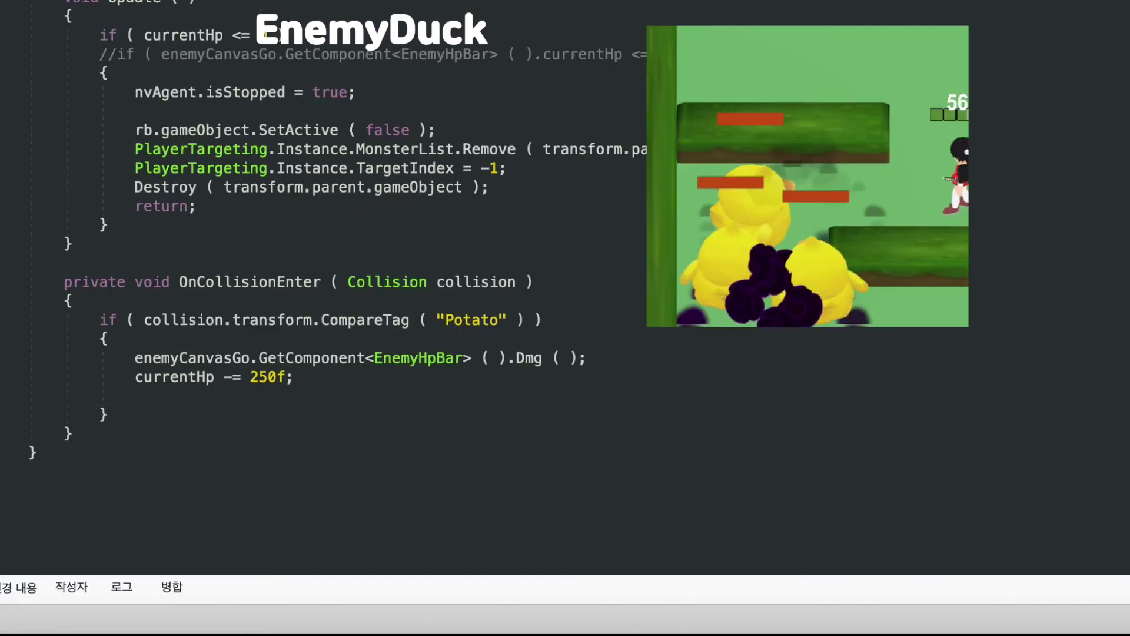
In OnCollisionEnter, spawn DuckDmgEffect at collision.contacts[0].point instead
double_click(484, 396)
text(DuckD)
key(Return)
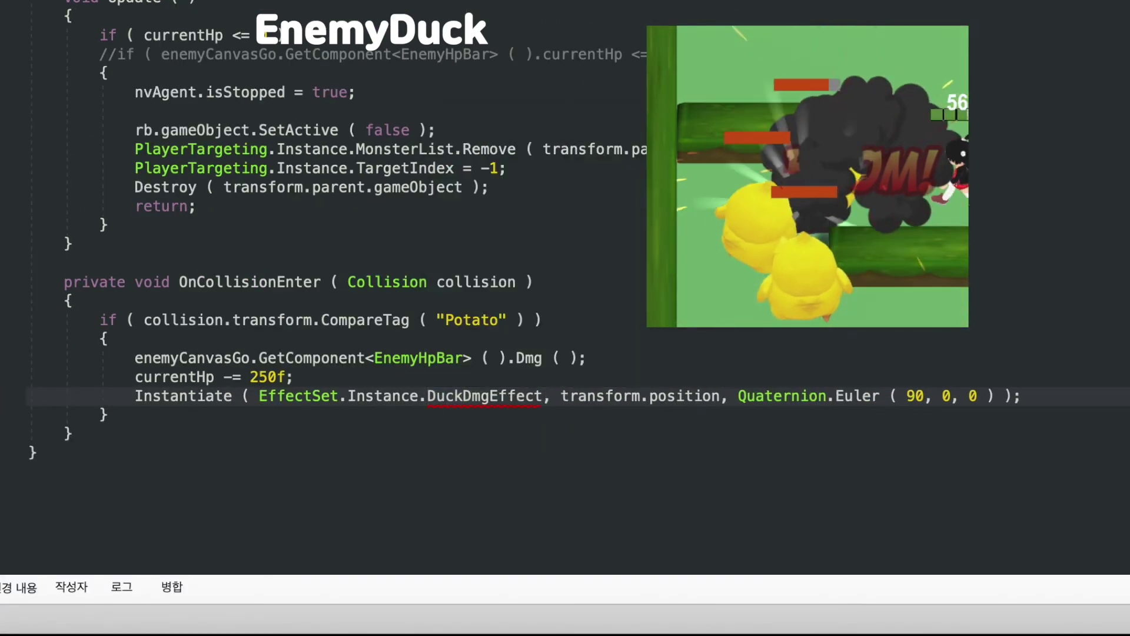
drag(720, 395, 561, 395)
text(collision.)
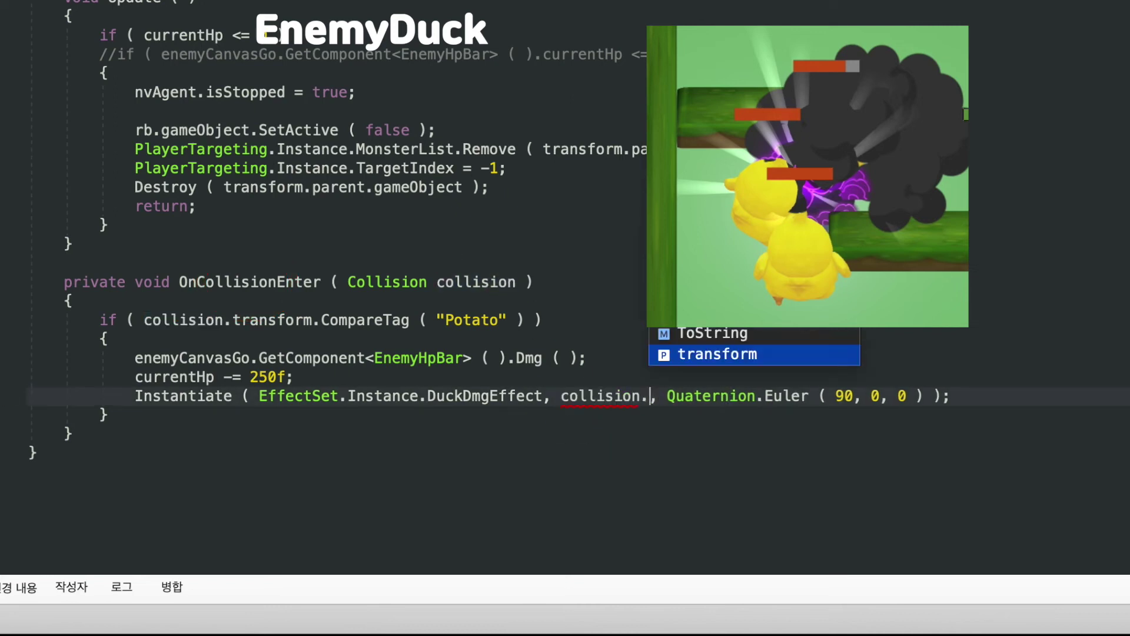
text(contacts[0])
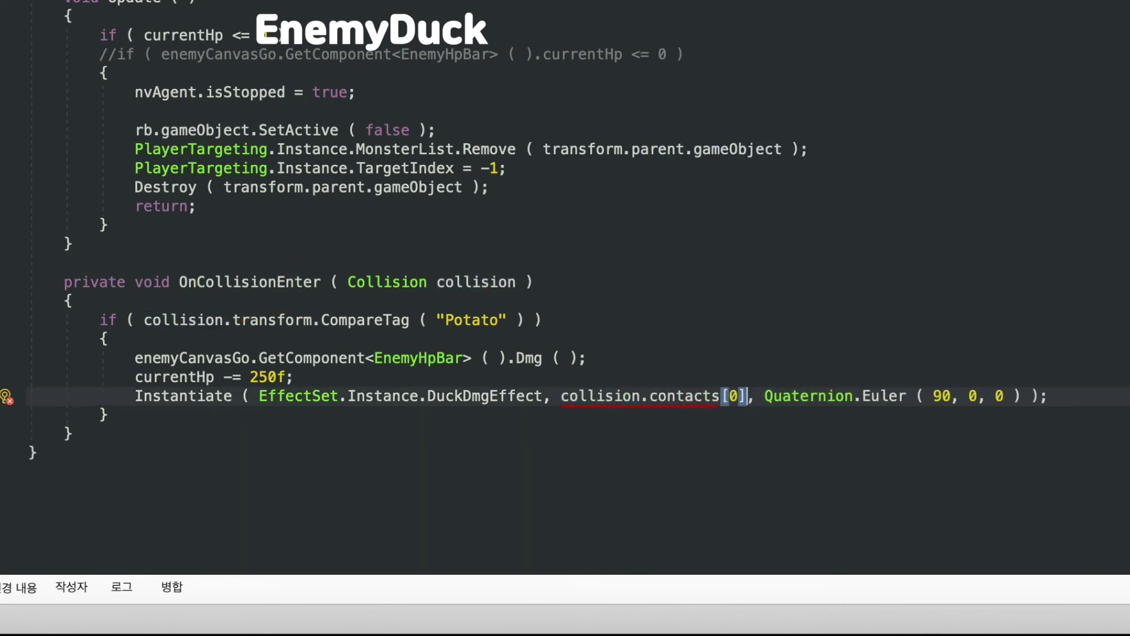
text(.point)
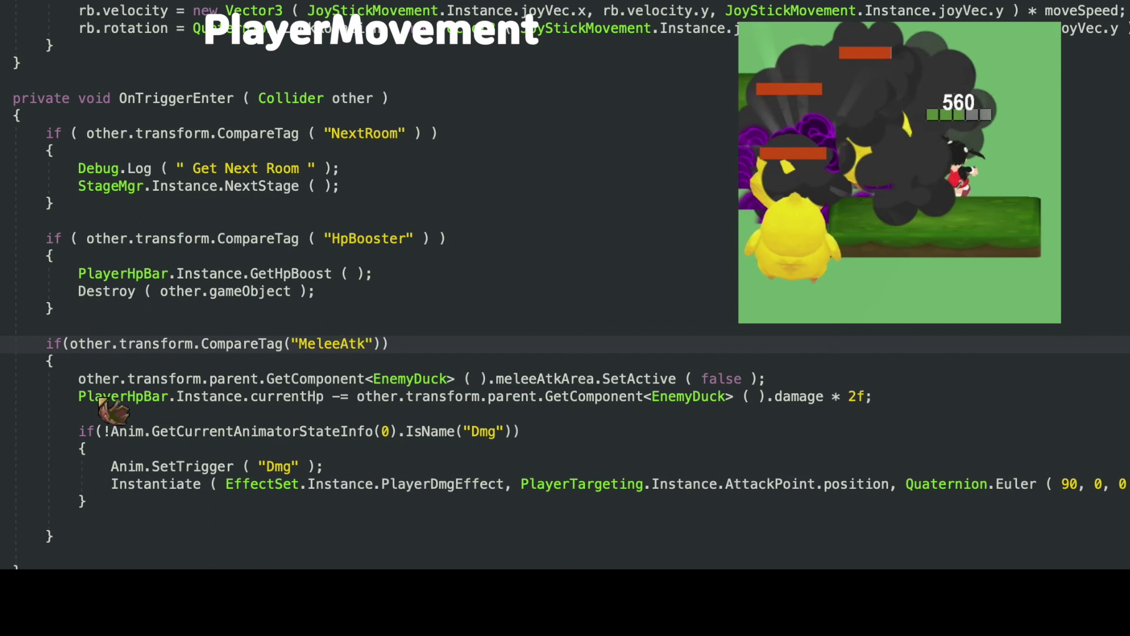
Select and review the player damage line in PlayerMovement's MeleeAtk code
click(77, 396)
drag(71, 388, 803, 381)
click(825, 381)
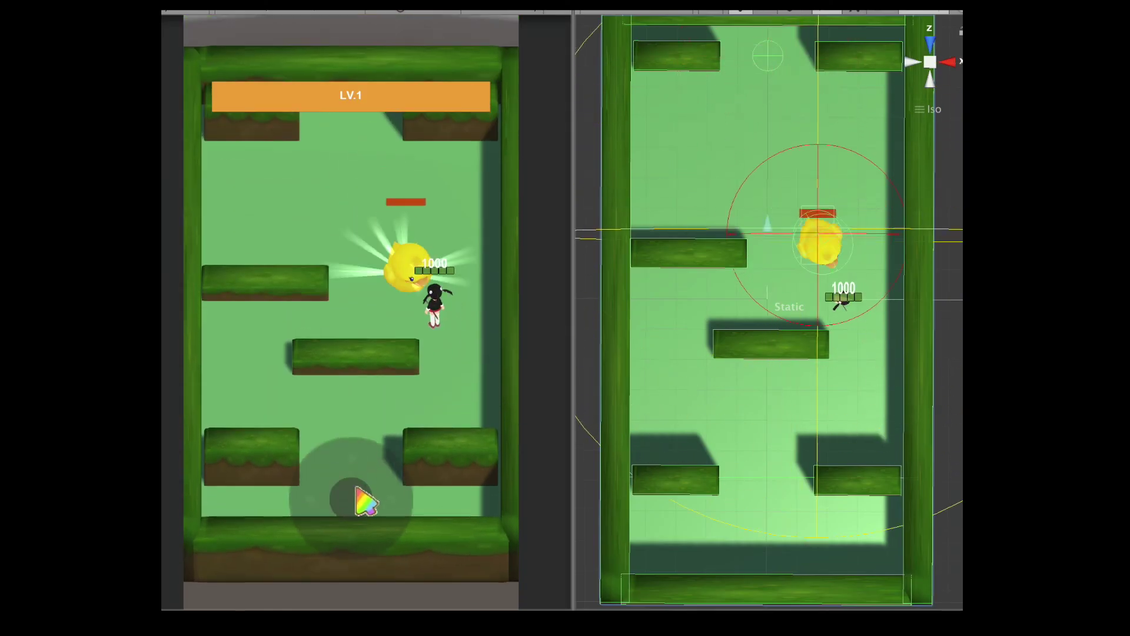
Steer the player with the joystick left, up-left, then right beside the duck
drag(365, 500, 272, 505)
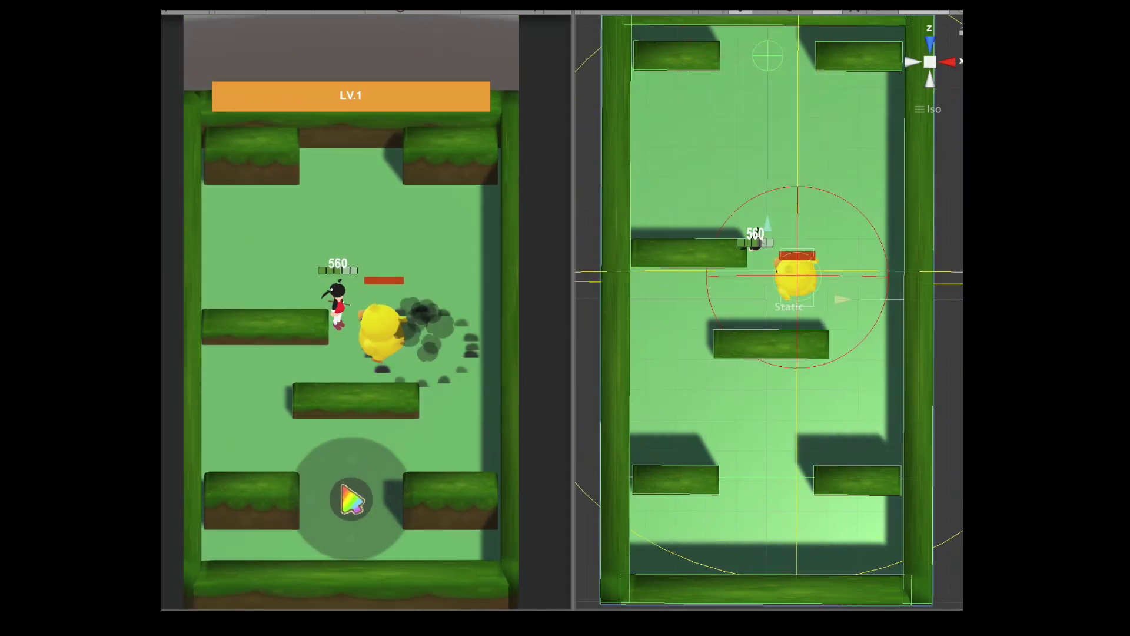
drag(352, 499, 336, 475)
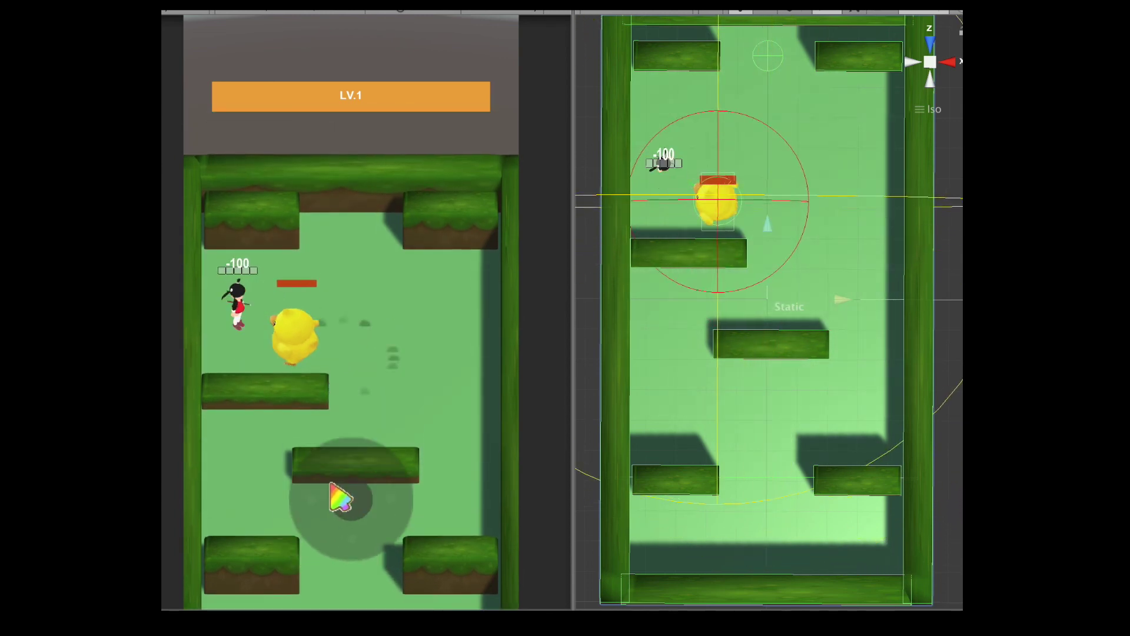
drag(337, 510, 458, 544)
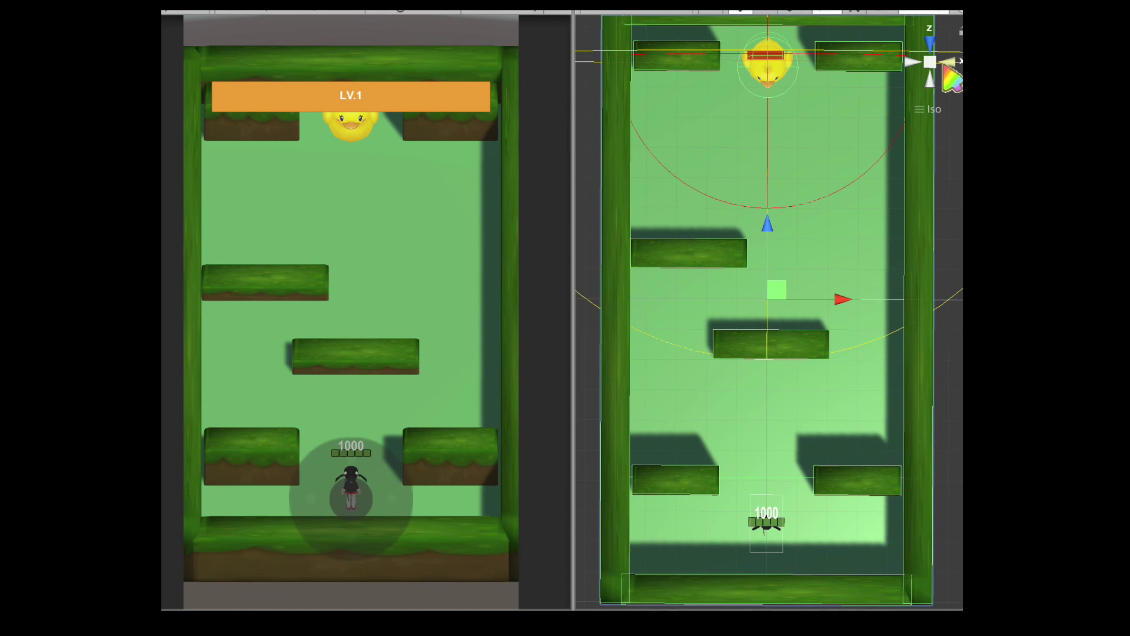